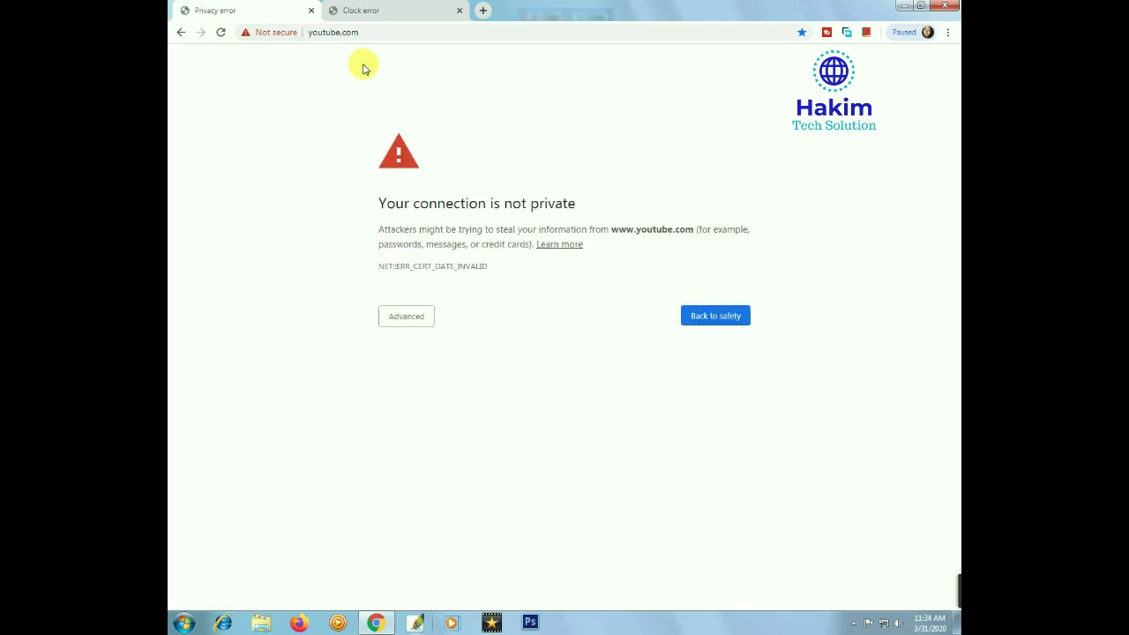
Leave the privacy error page, open YouTube from the bookmarks and browse the recommended videos on its home page.
left_click(718, 316)
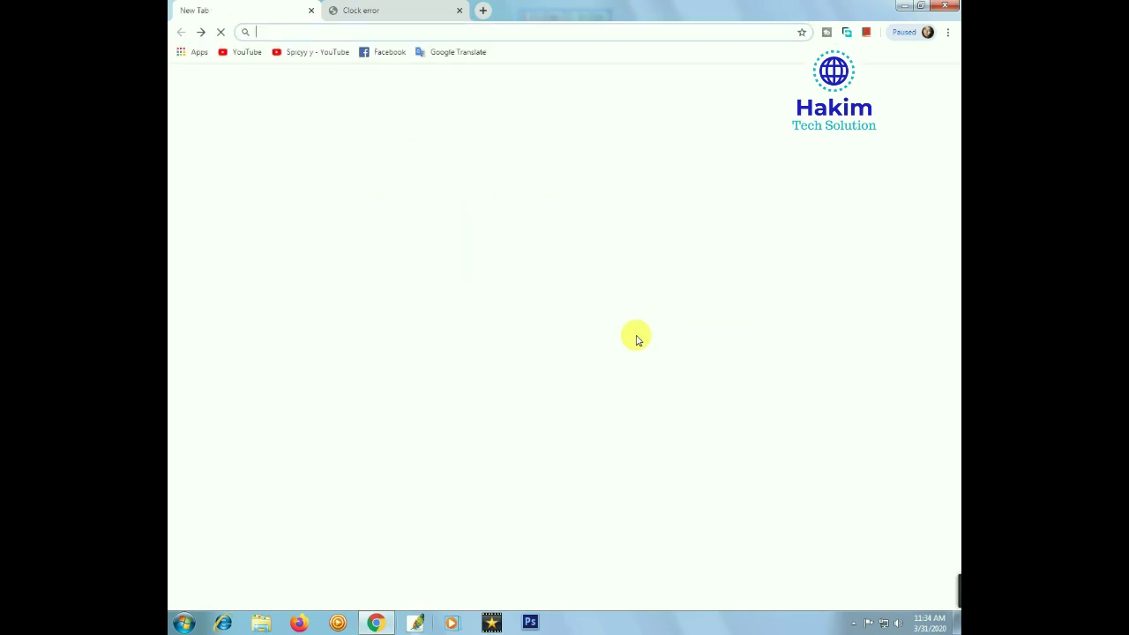
left_click(243, 52)
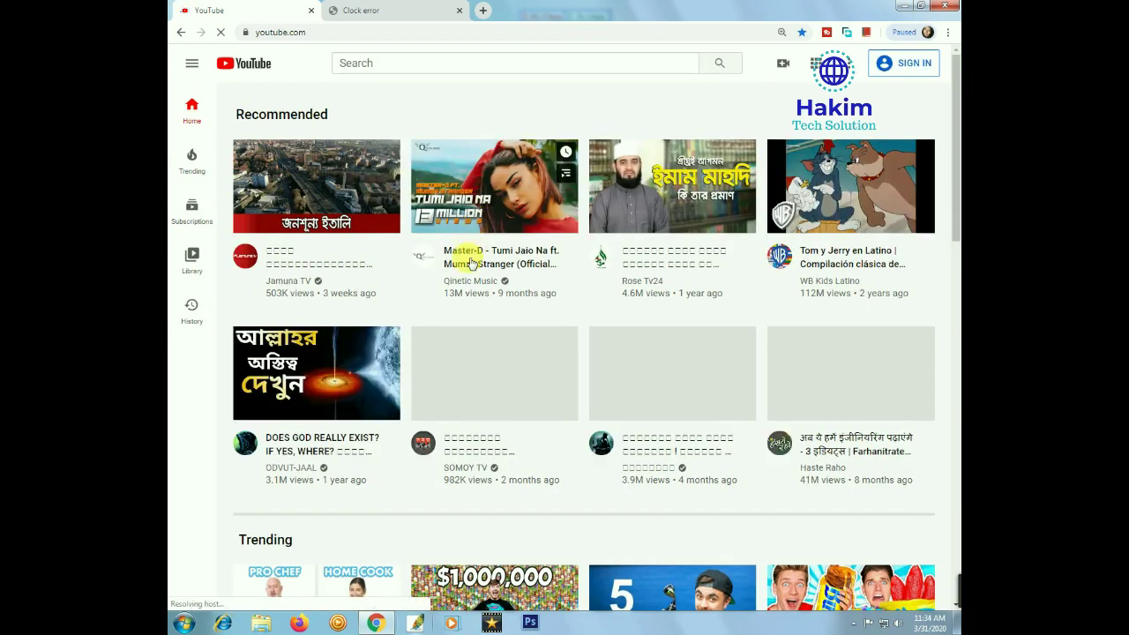
scroll(468, 256, "down", 3)
scroll(463, 256, "down", 1)
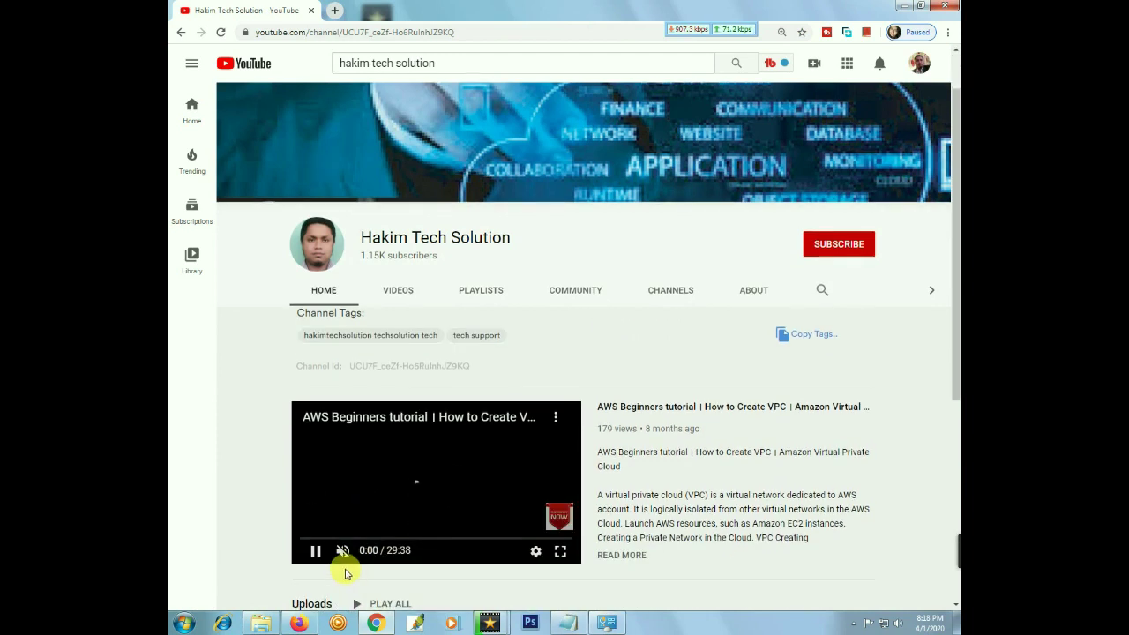
Pause the channel trailer, subscribe to the Hakim Tech Solution channel and set its notifications to All.
scroll(314, 554, "down", 1)
left_click(315, 553)
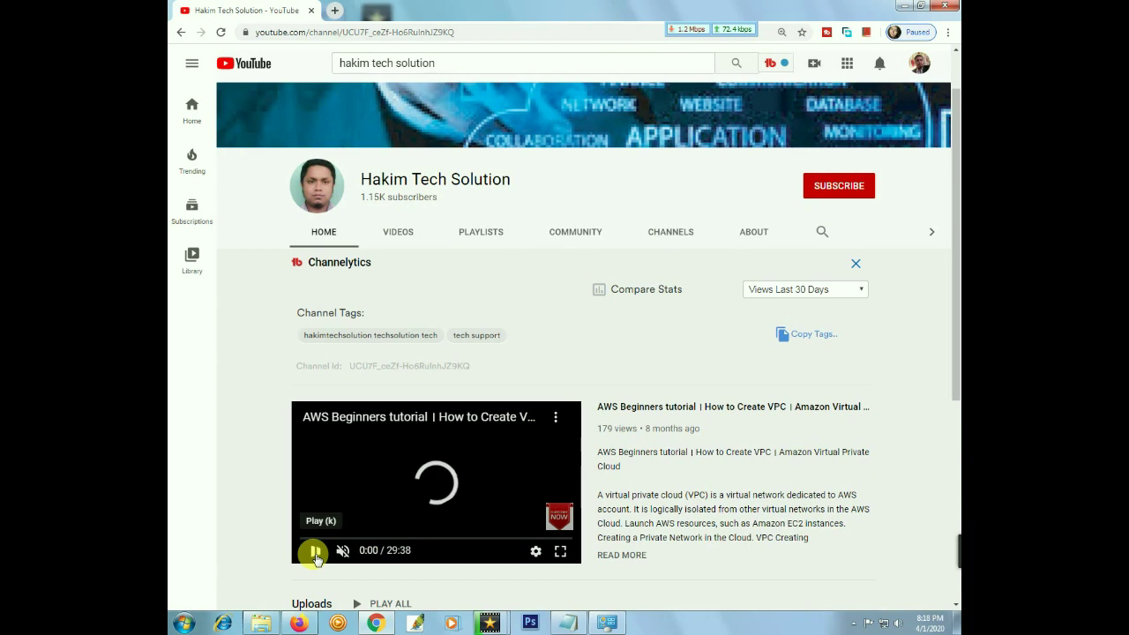
scroll(506, 265, "up", 1)
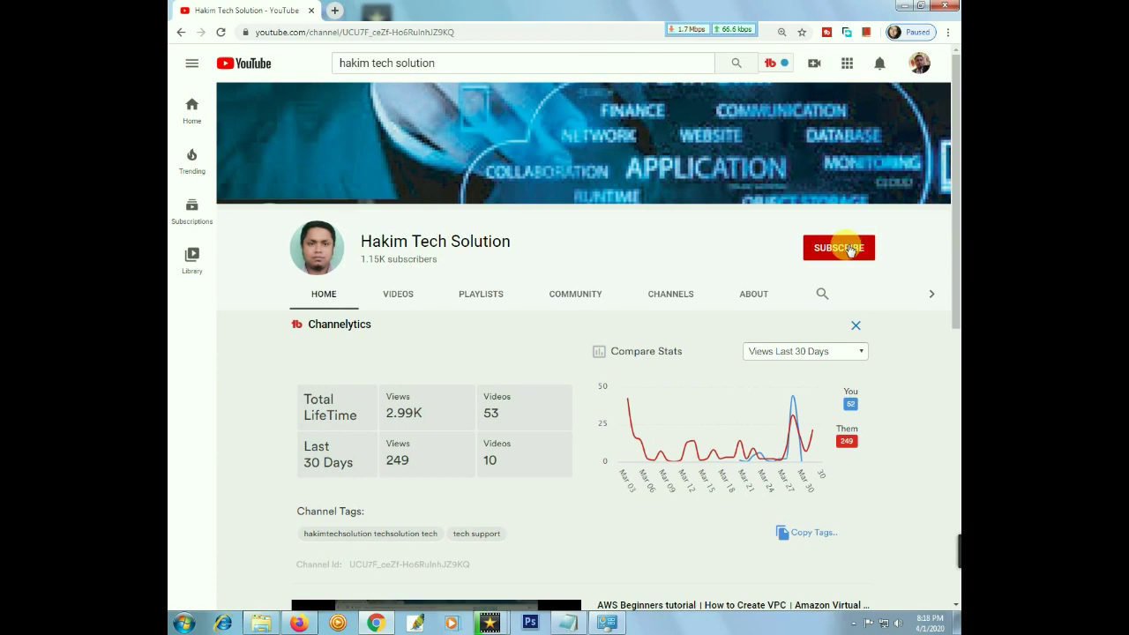
left_click(845, 250)
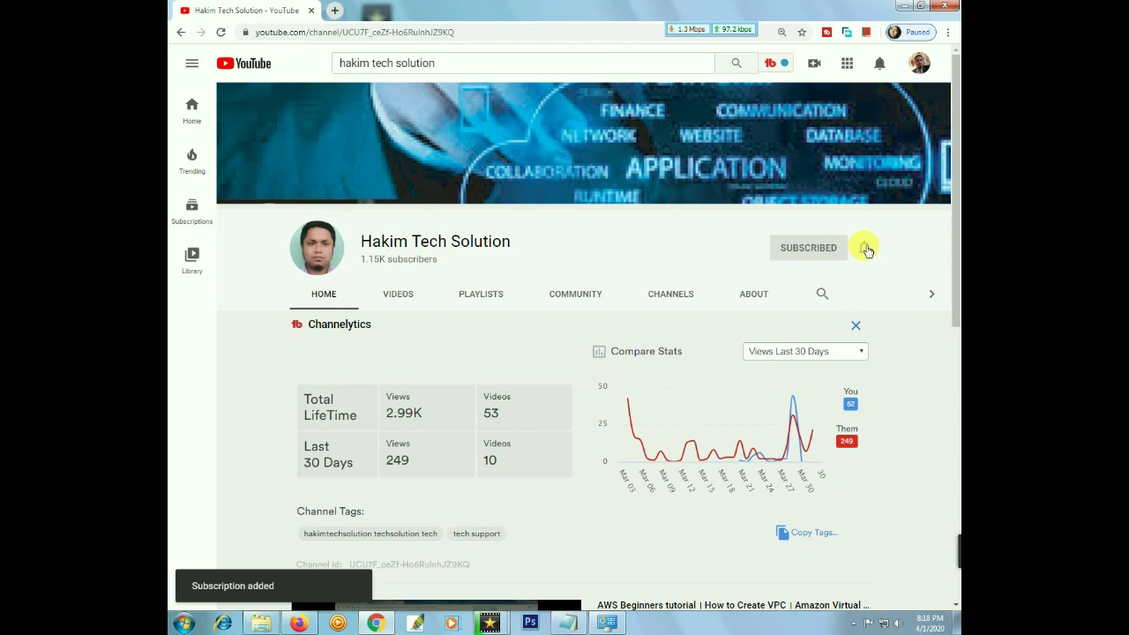
left_click(866, 250)
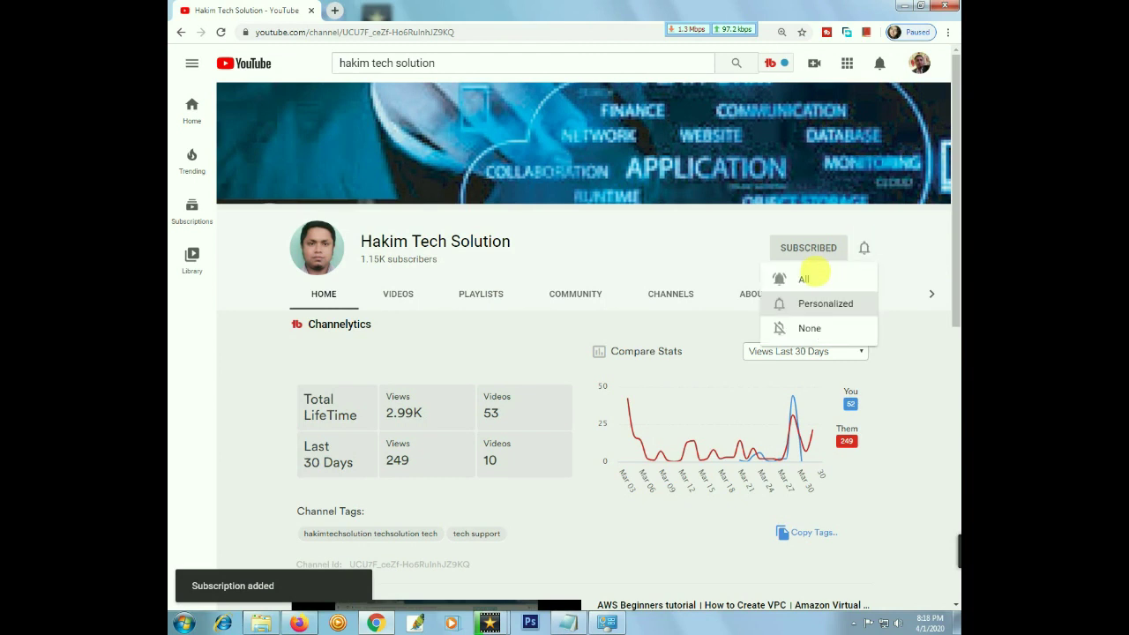
left_click(811, 278)
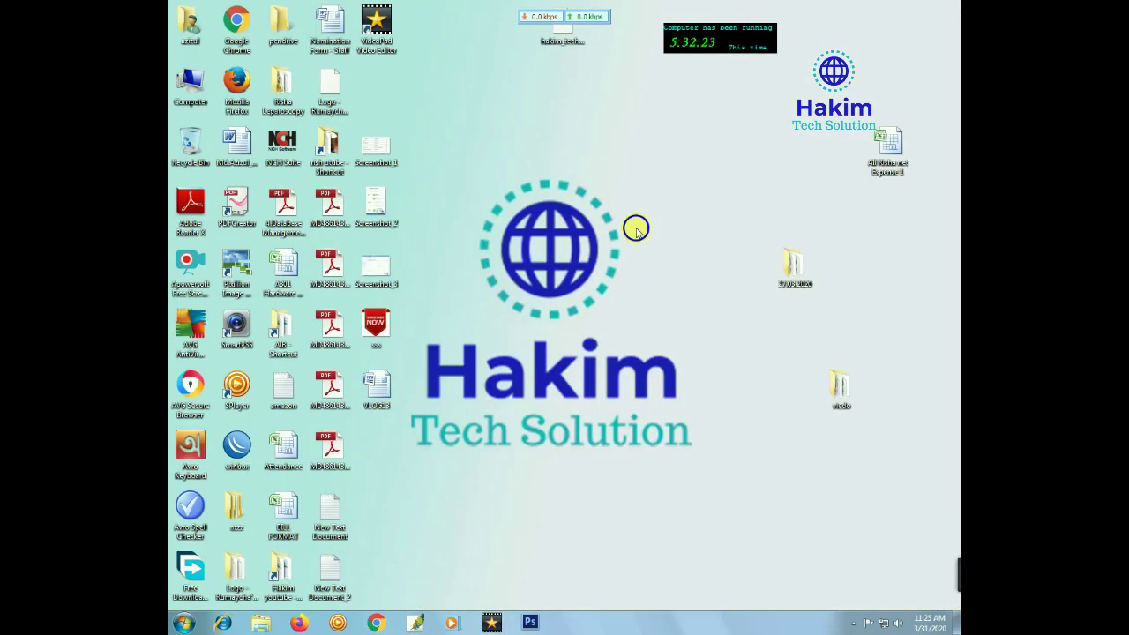
Refresh the desktop and check the current date and time in the system clock's calendar.
right_click(651, 231)
left_click(662, 269)
right_click(622, 227)
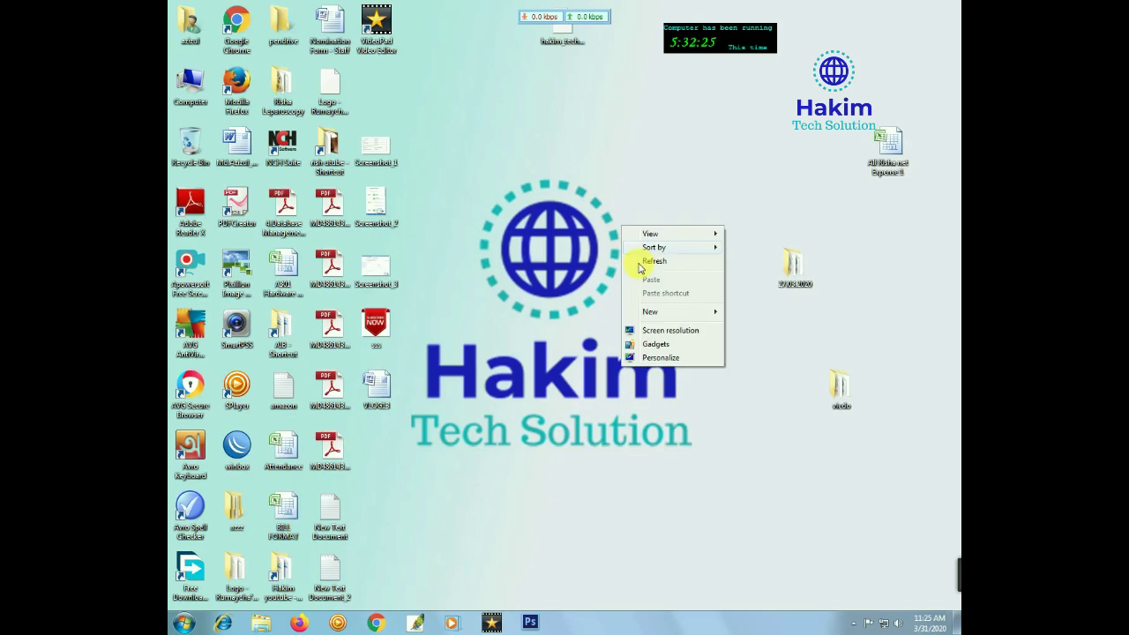
left_click(645, 269)
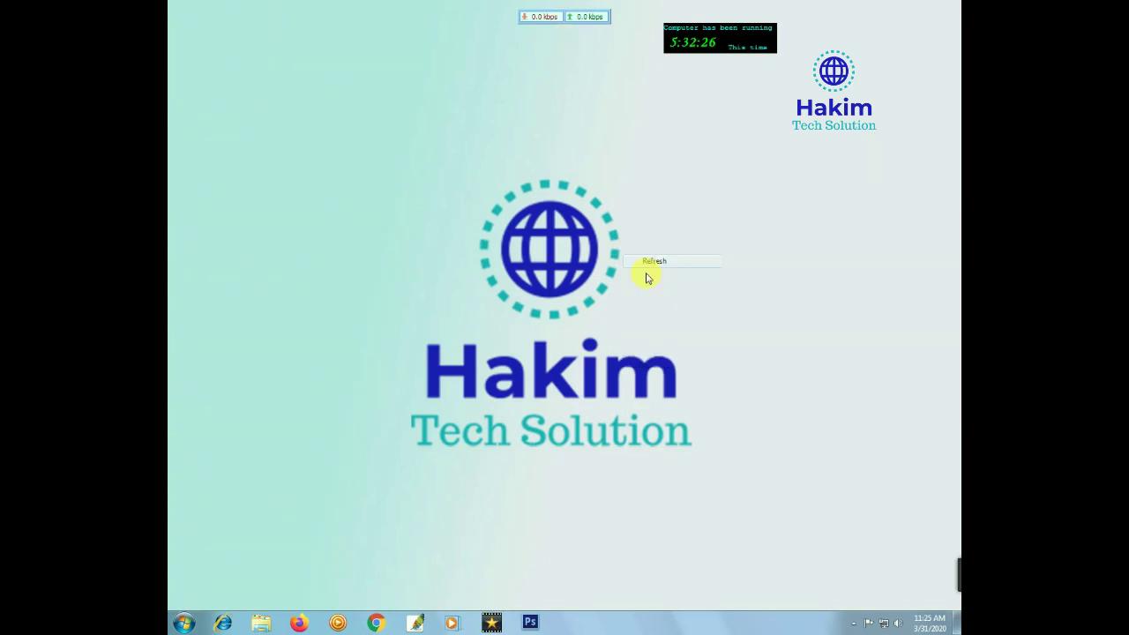
left_click(931, 622)
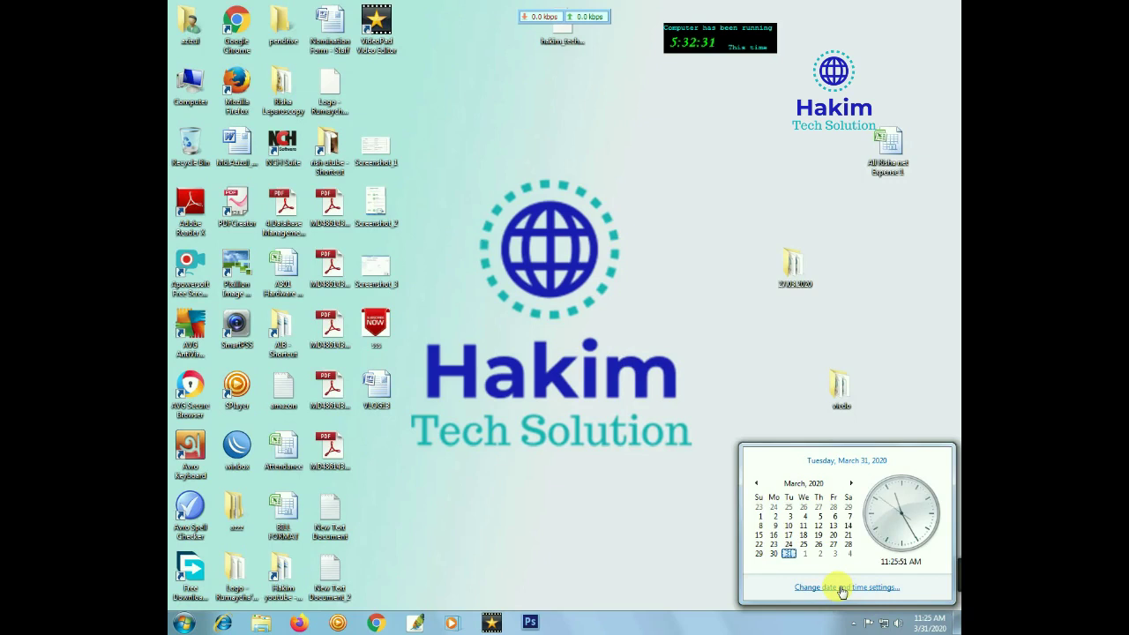
right_click(586, 284)
left_click(632, 323)
Open the Date and Time dialog from Control Panel's Clock, Language, and Region category and move it clear of the links.
left_click(186, 623)
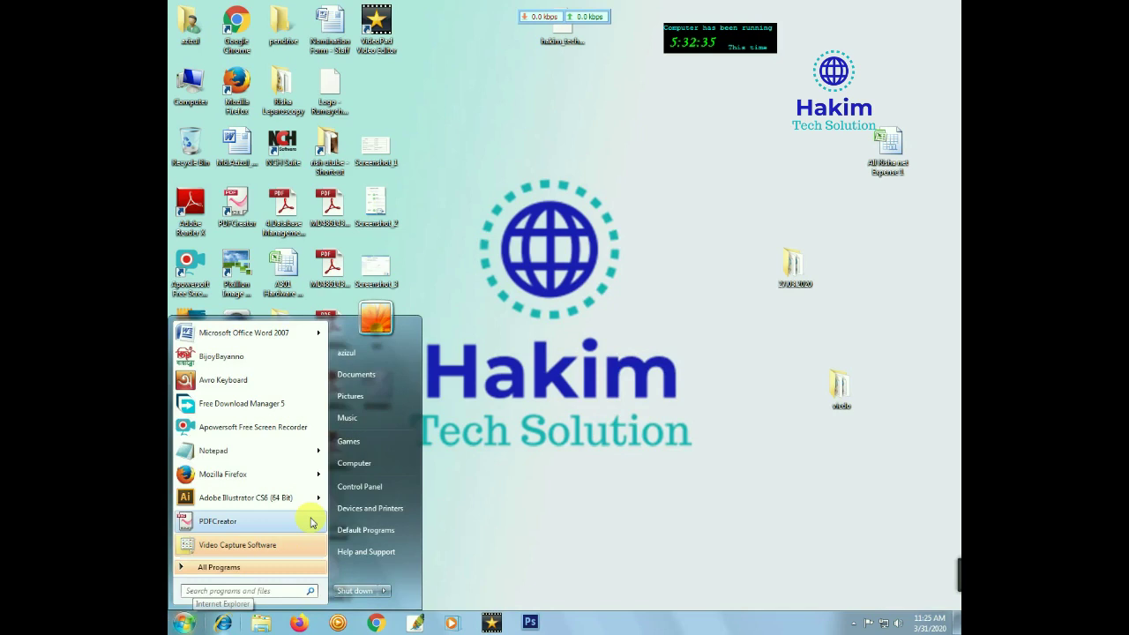
left_click(365, 494)
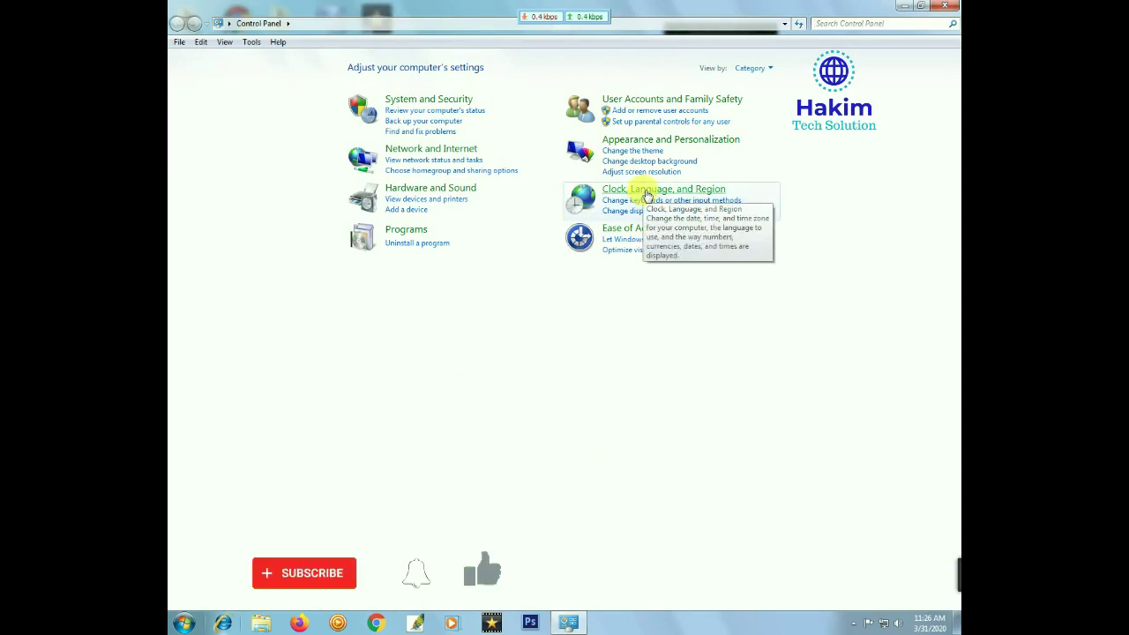
left_click(644, 190)
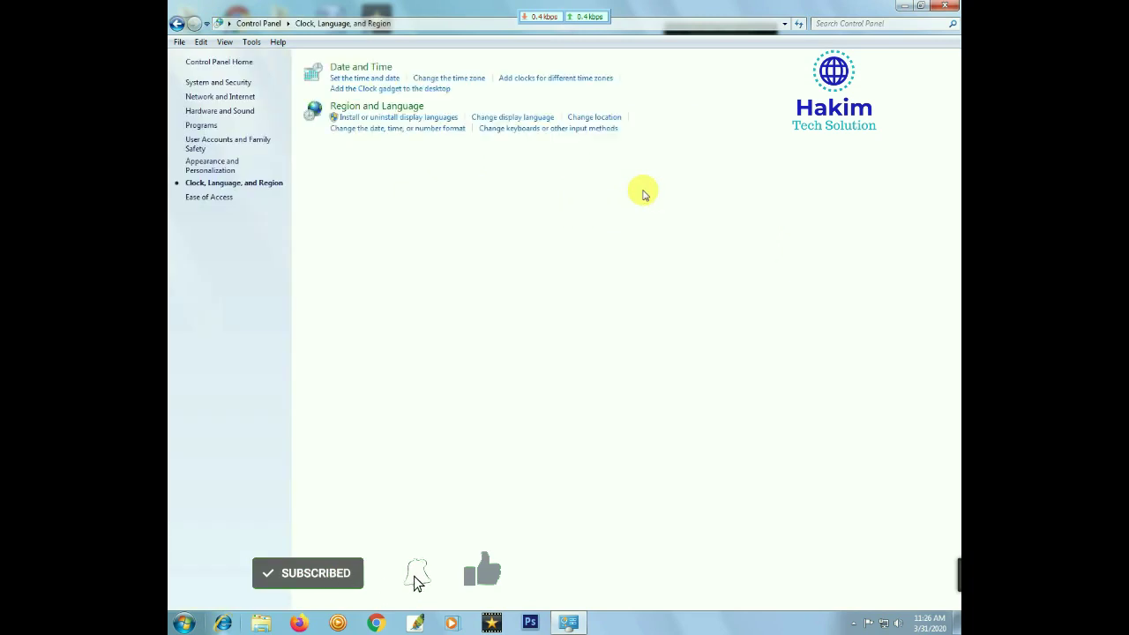
left_click(356, 69)
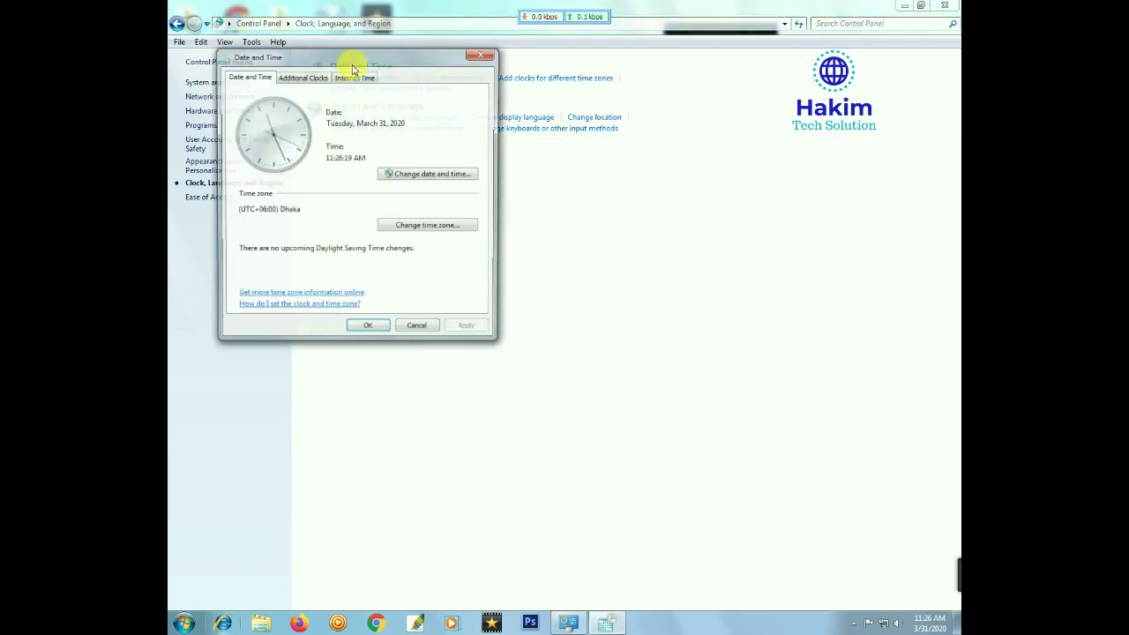
left_click_drag(403, 56, 535, 179)
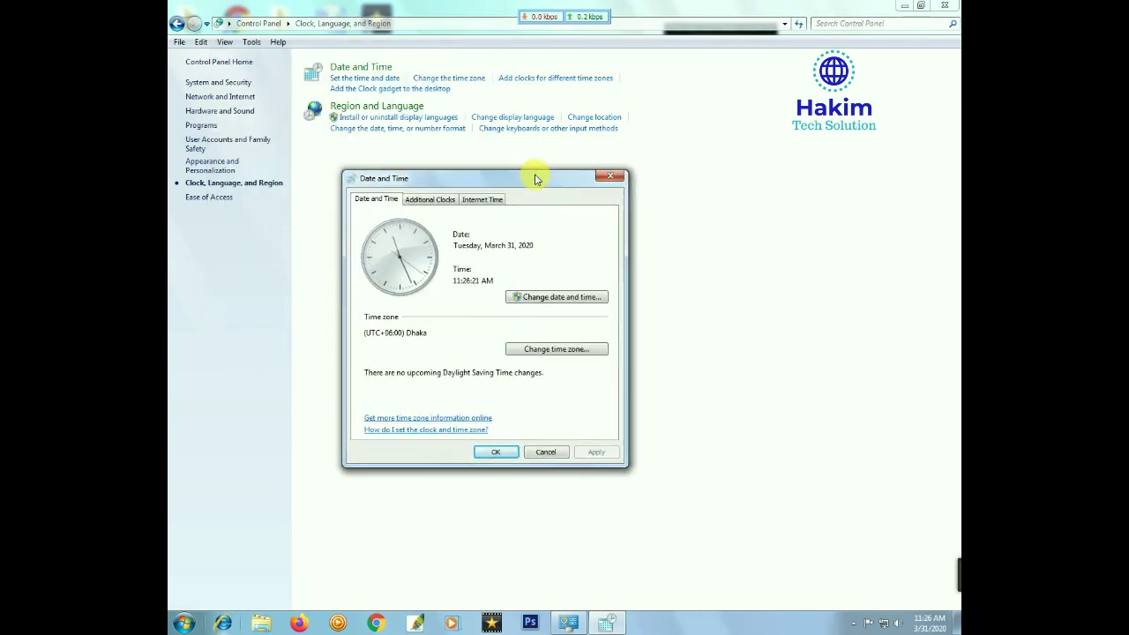
Open the date and time settings for editing and change the calendar date to March 31, 2022.
left_click(554, 299)
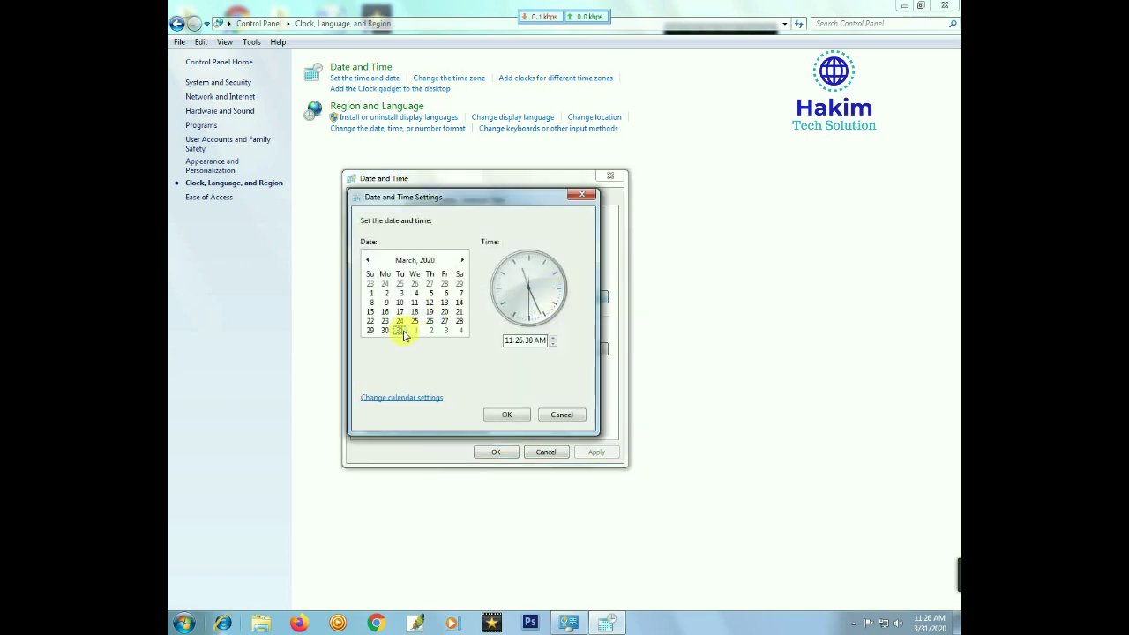
double_click(415, 260)
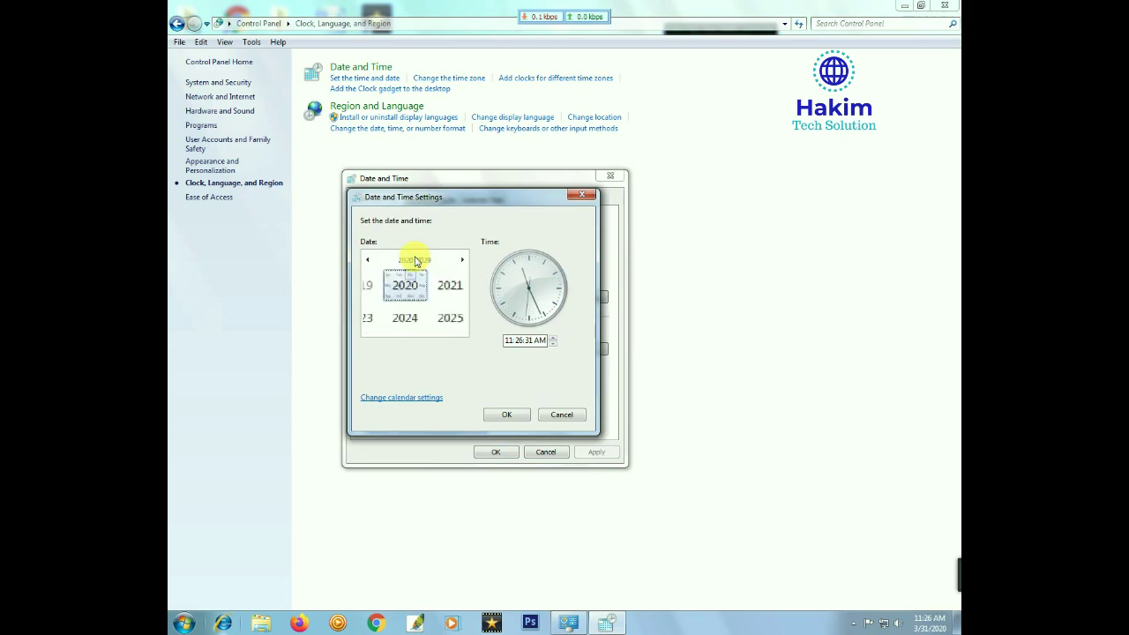
left_click(375, 279)
left_click(415, 260)
left_click(415, 261)
left_click(449, 278)
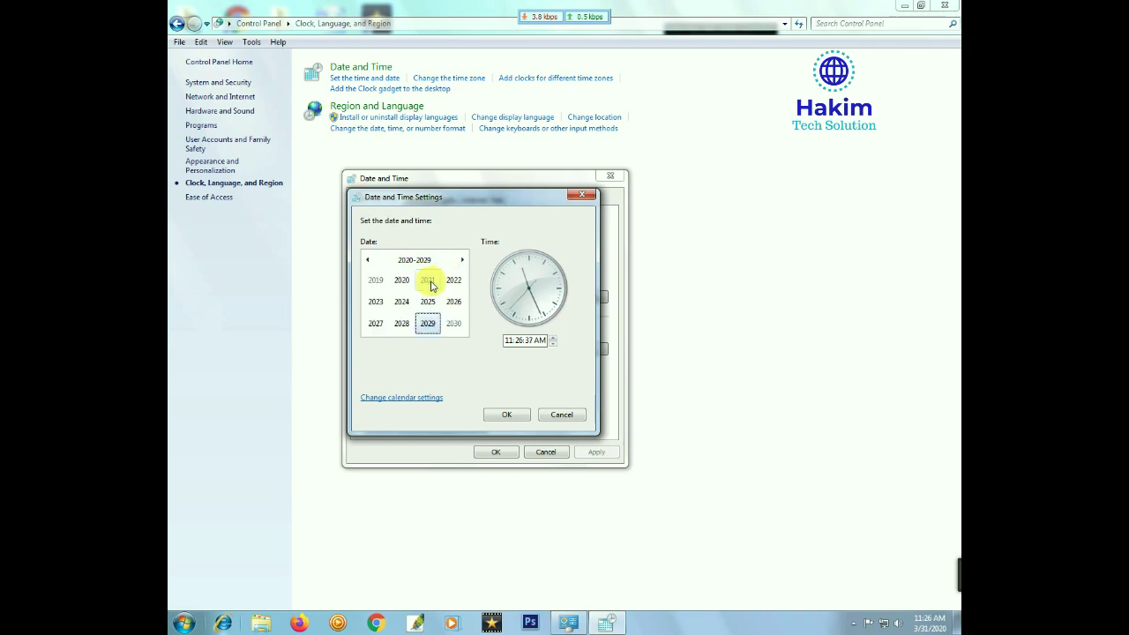
left_click(406, 260)
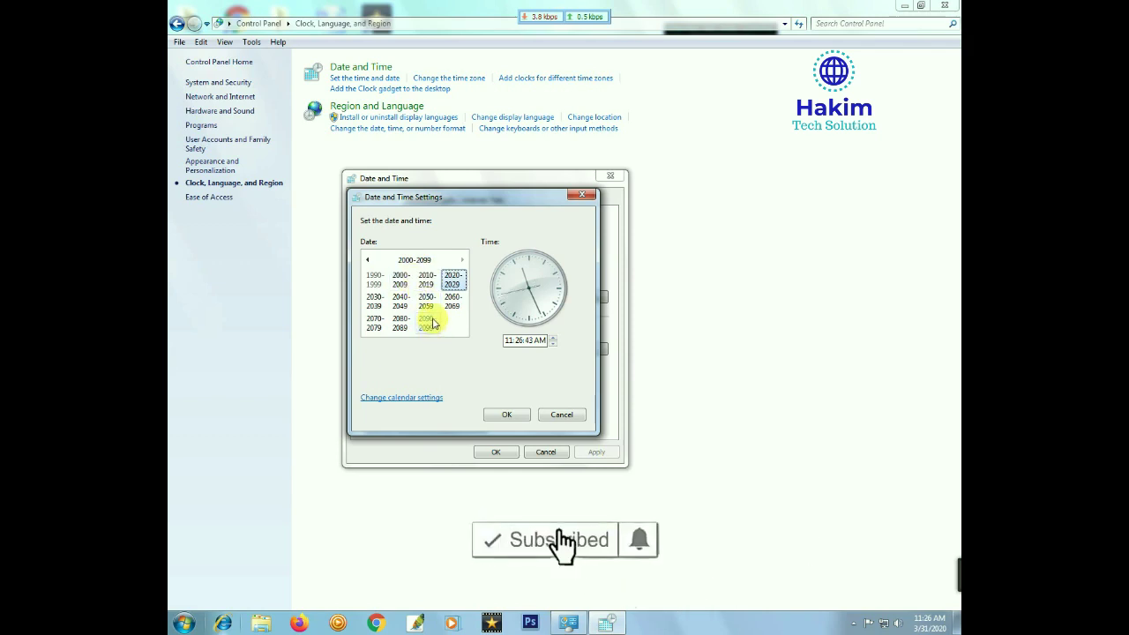
left_click(453, 280)
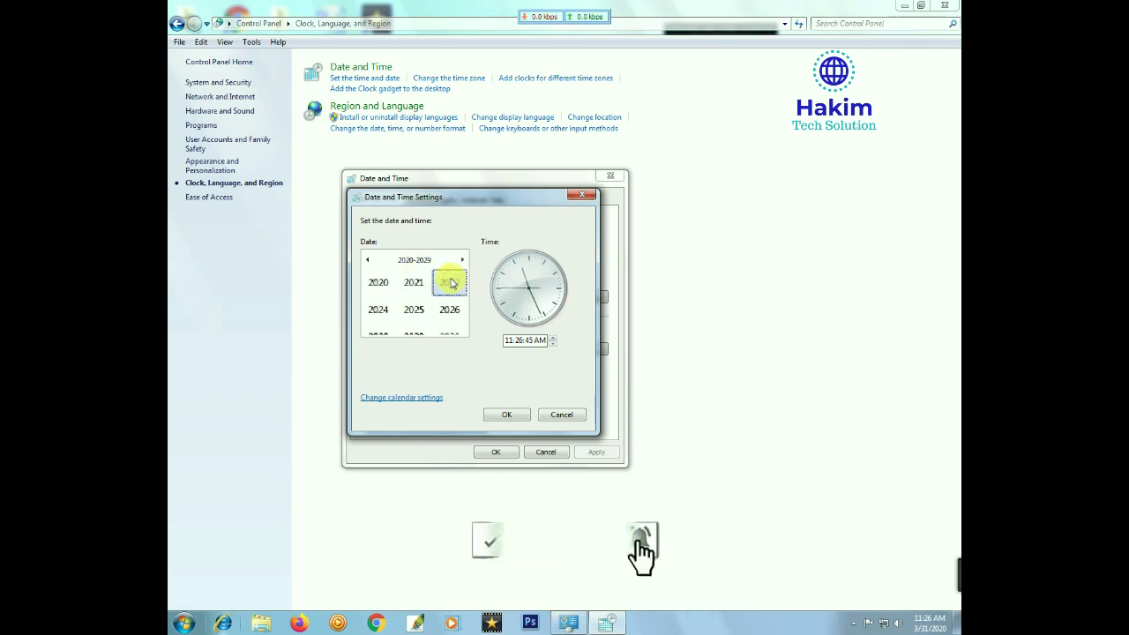
left_click(451, 281)
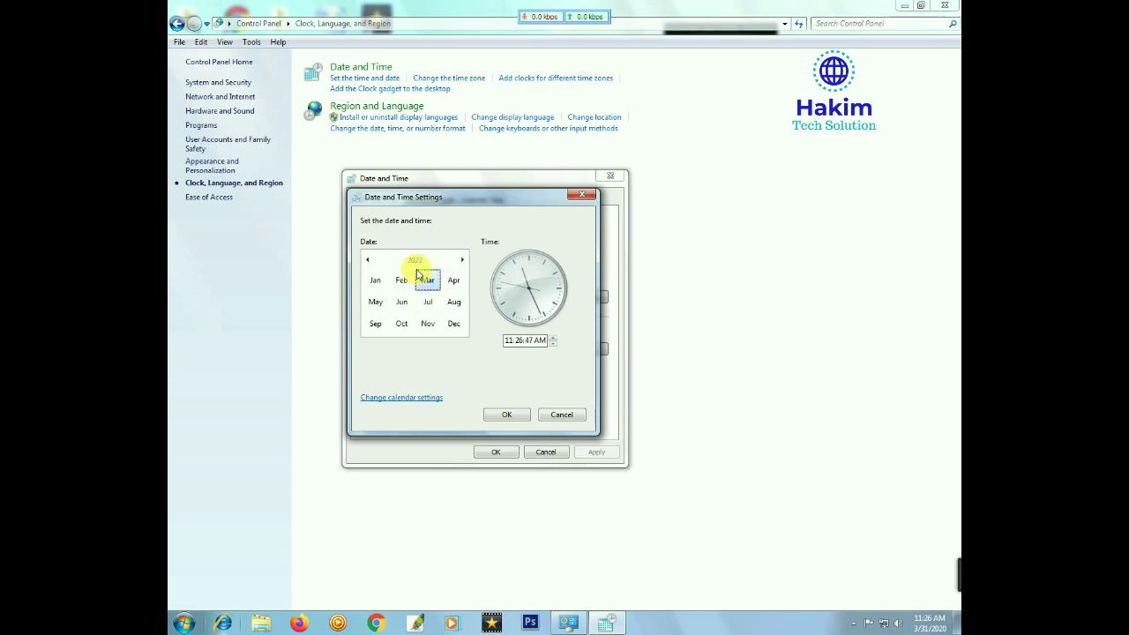
left_click(427, 282)
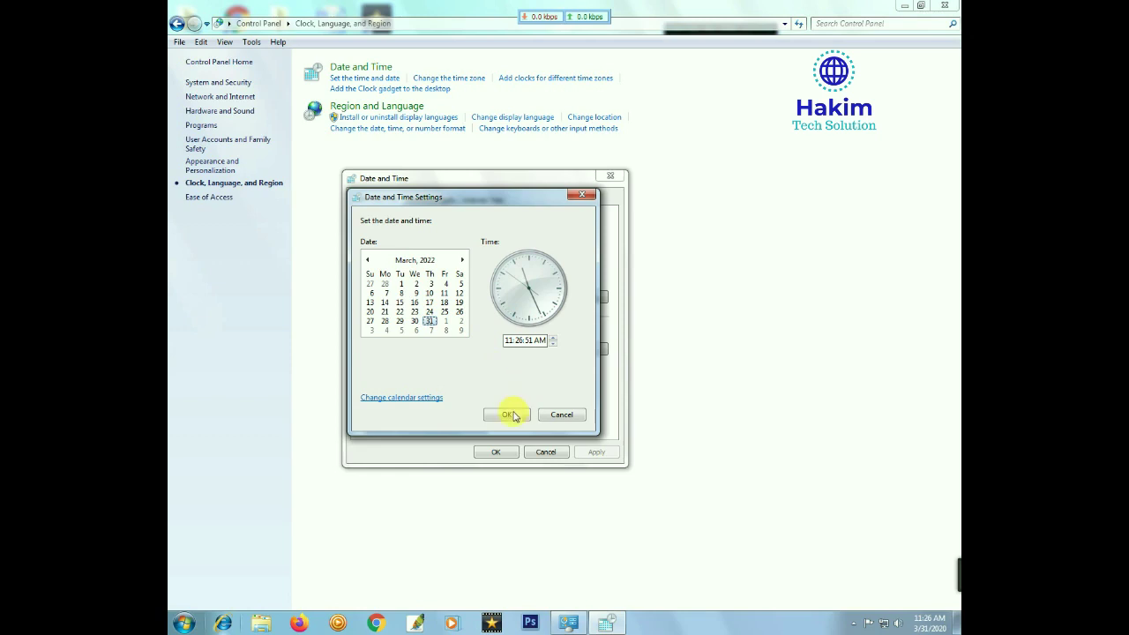
View the calendar's date format settings, close them without changes and apply the new system date.
left_click(422, 402)
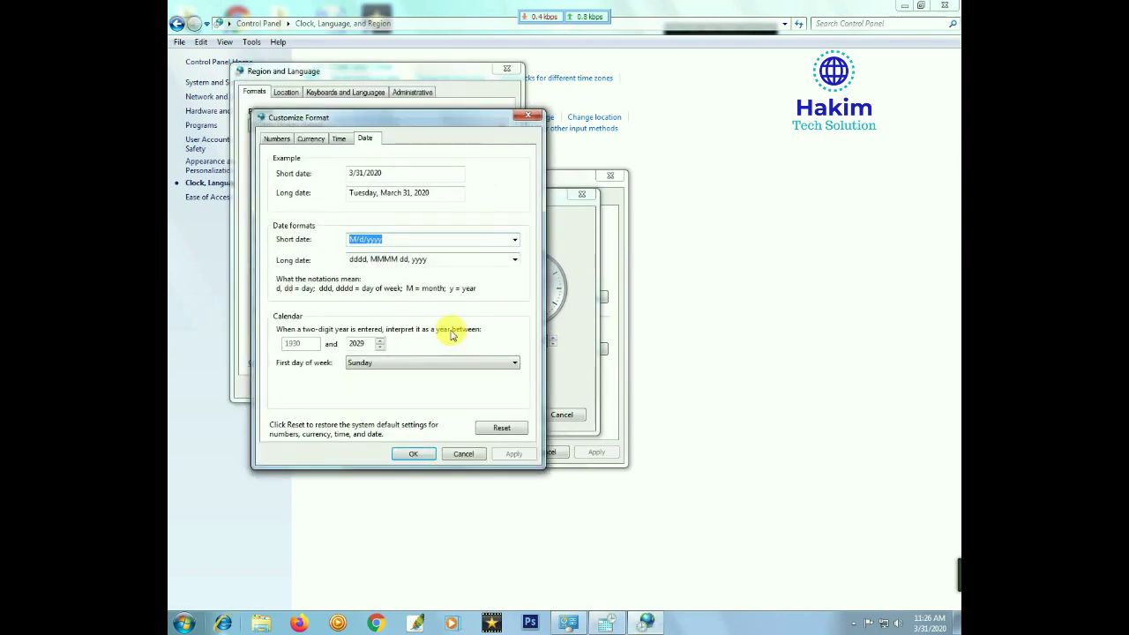
left_click(524, 117)
left_click(507, 70)
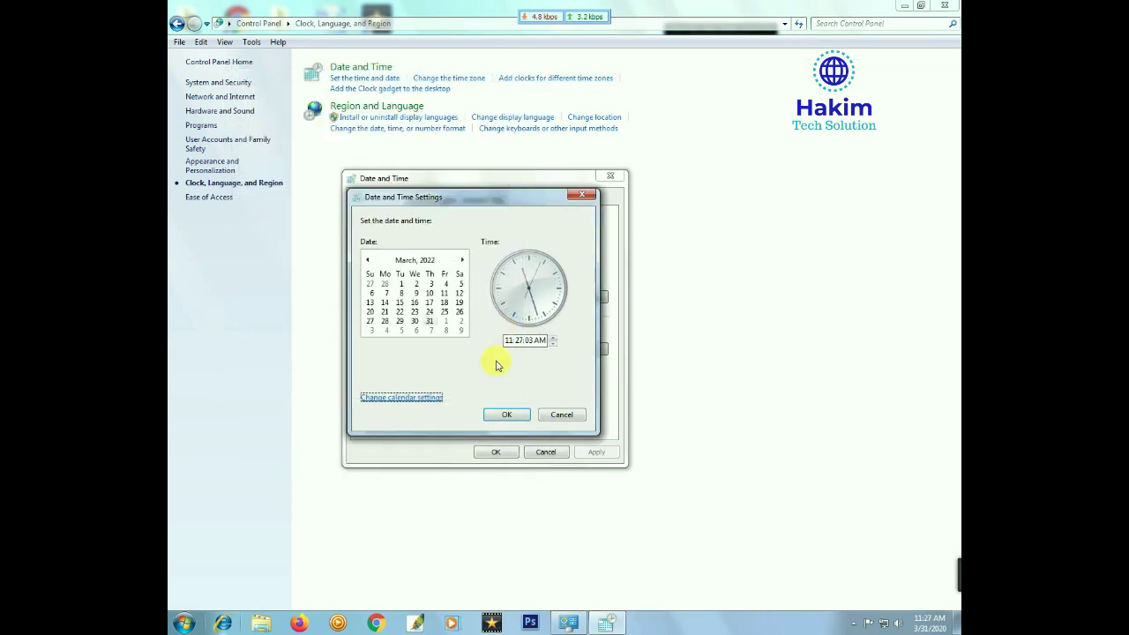
left_click(508, 415)
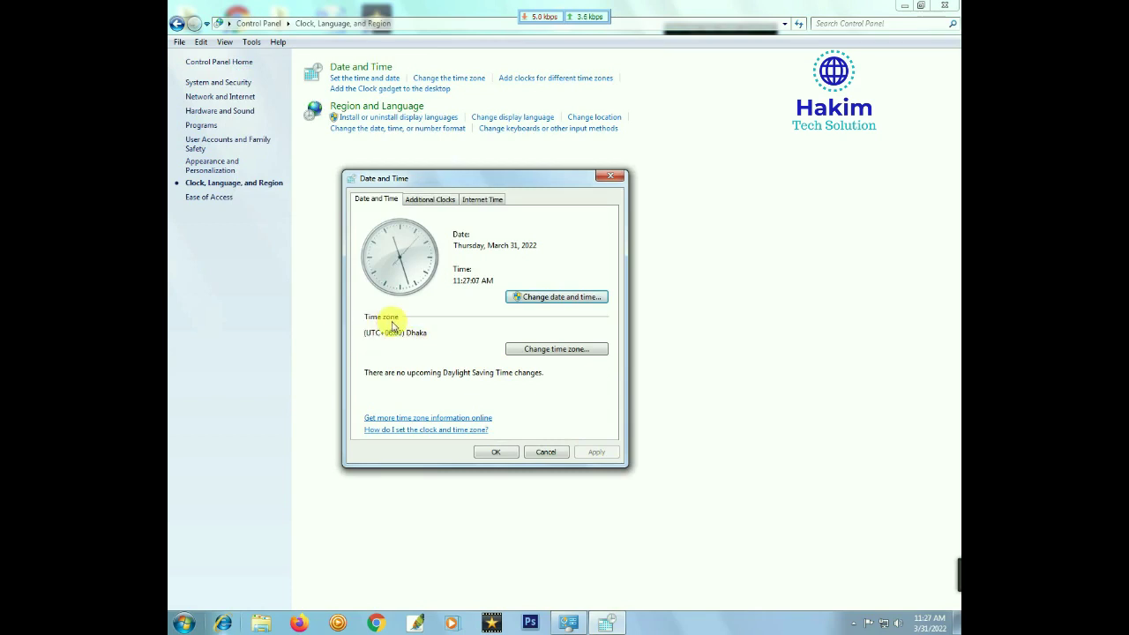
Look through the available time zones, set the time zone to (UTC+06:00) Dhaka and accept the Date and Time settings.
left_click(556, 349)
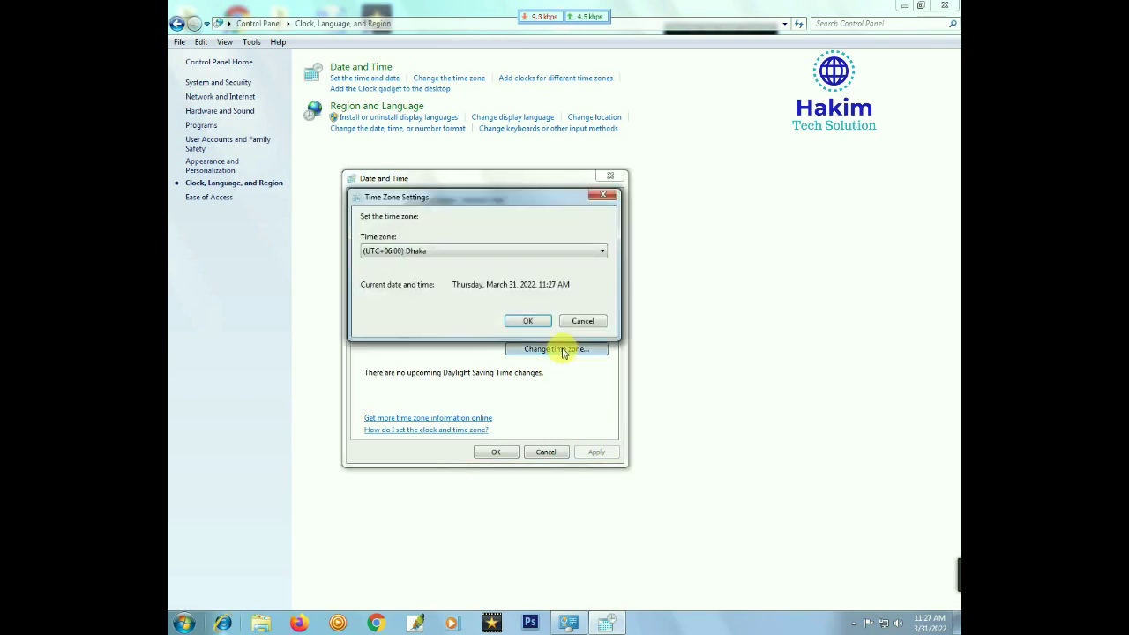
left_click(457, 253)
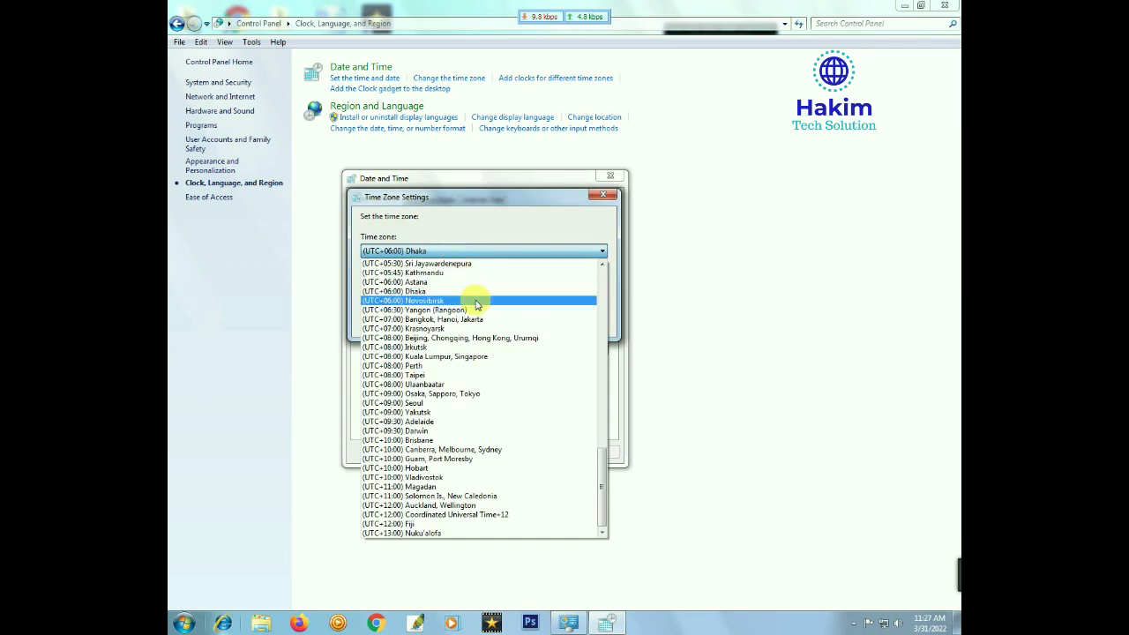
scroll(472, 299, "up", 6)
scroll(476, 304, "up", 15)
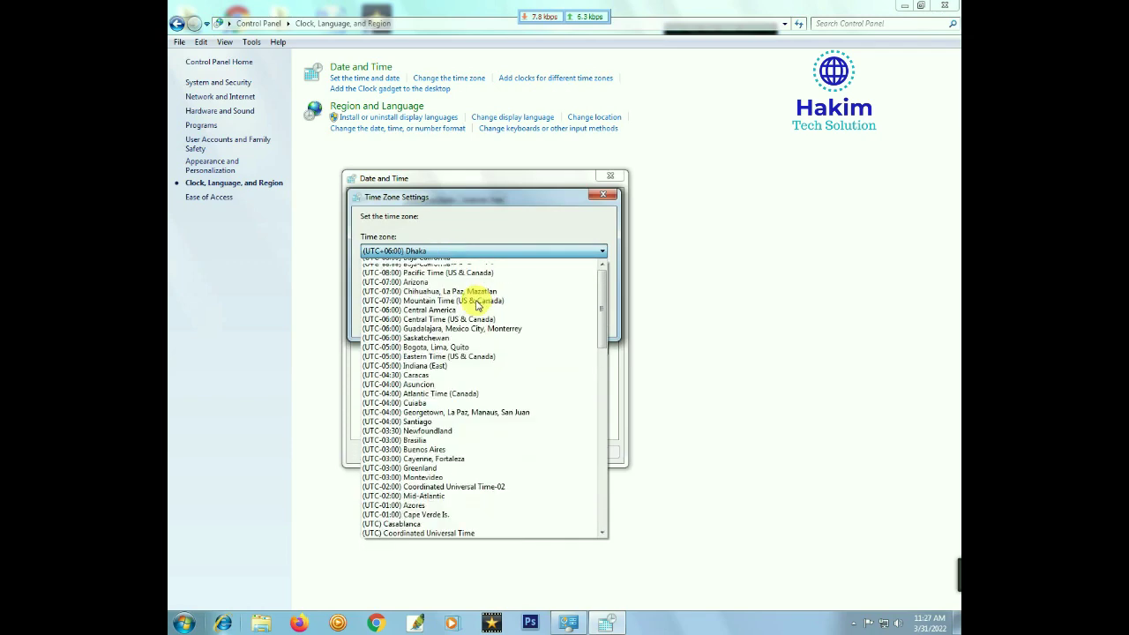
scroll(472, 327, "down", 9)
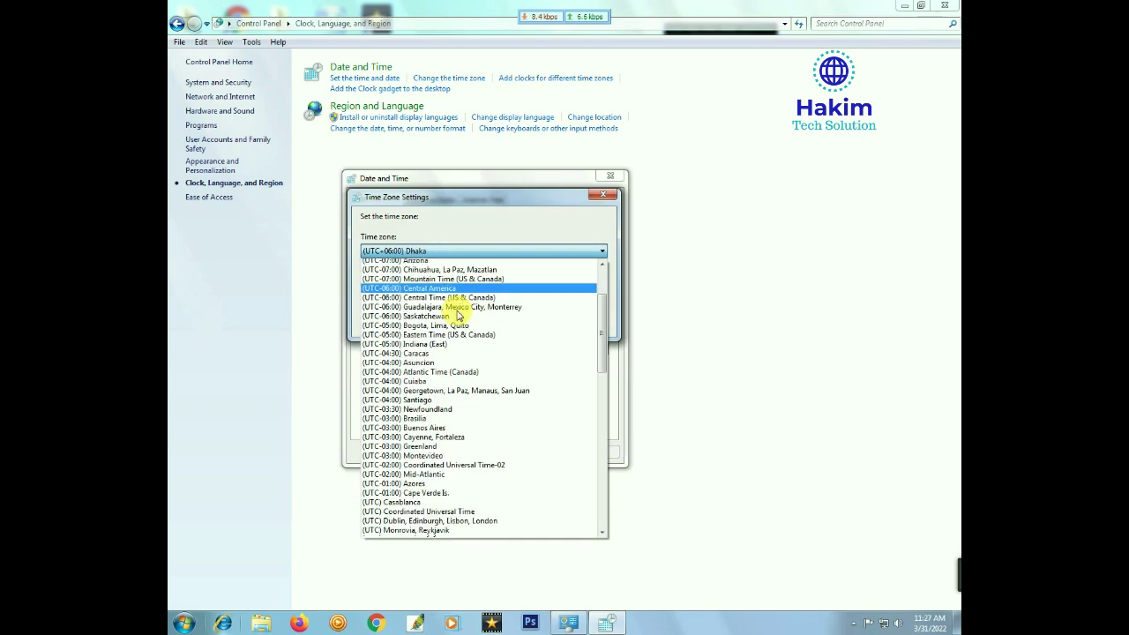
scroll(464, 358, "down", 13)
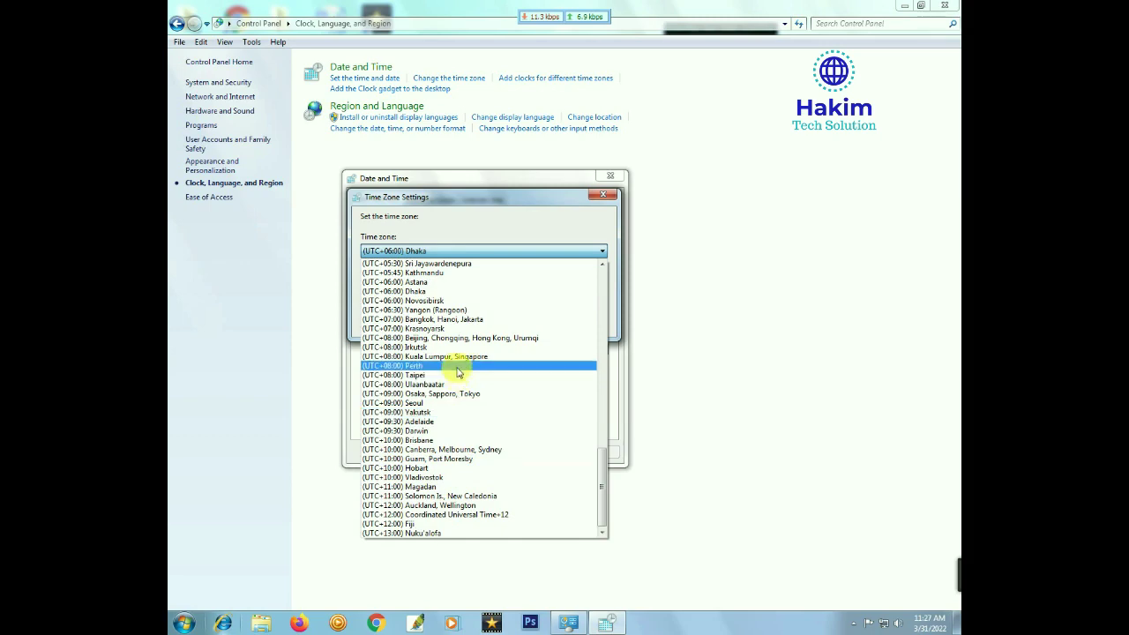
scroll(466, 503, "up", 10)
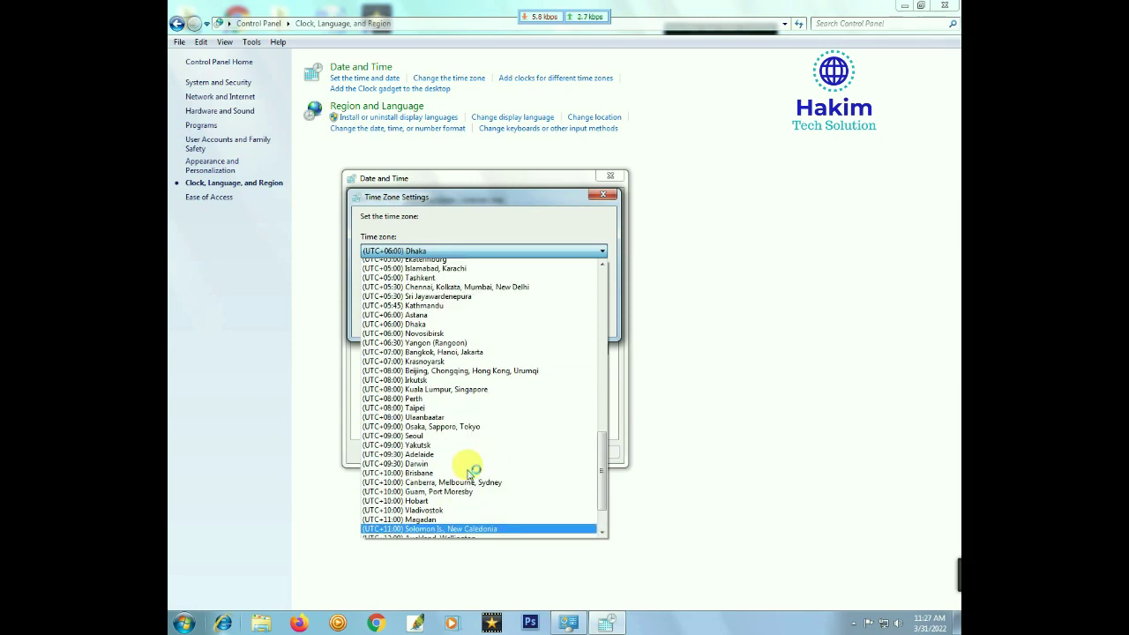
scroll(464, 399, "up", 7)
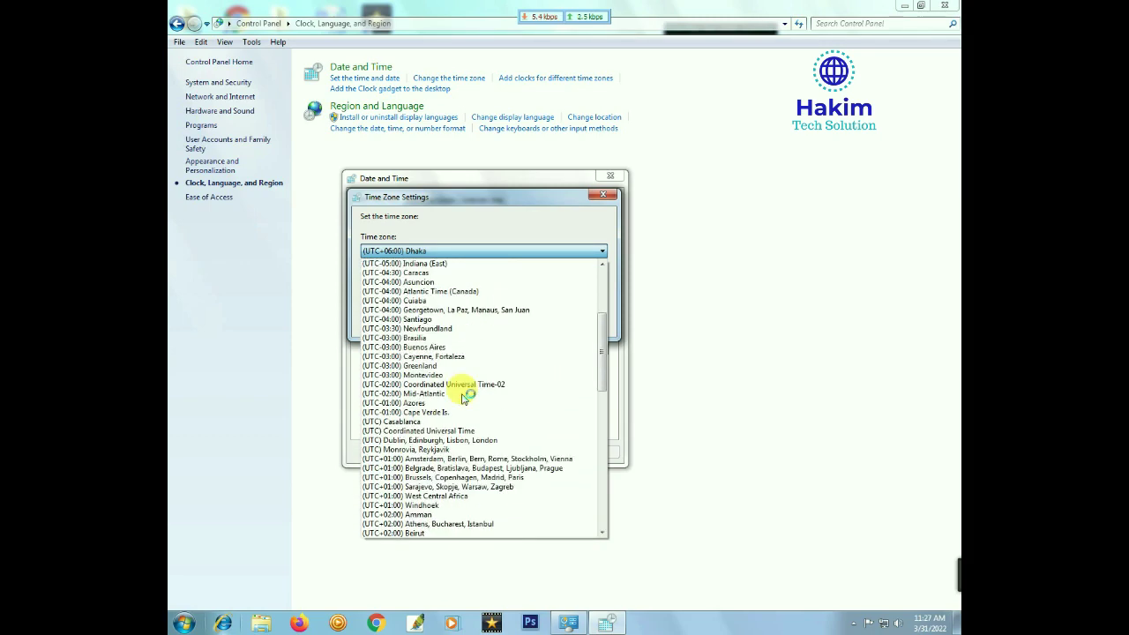
scroll(465, 388, "up", 3)
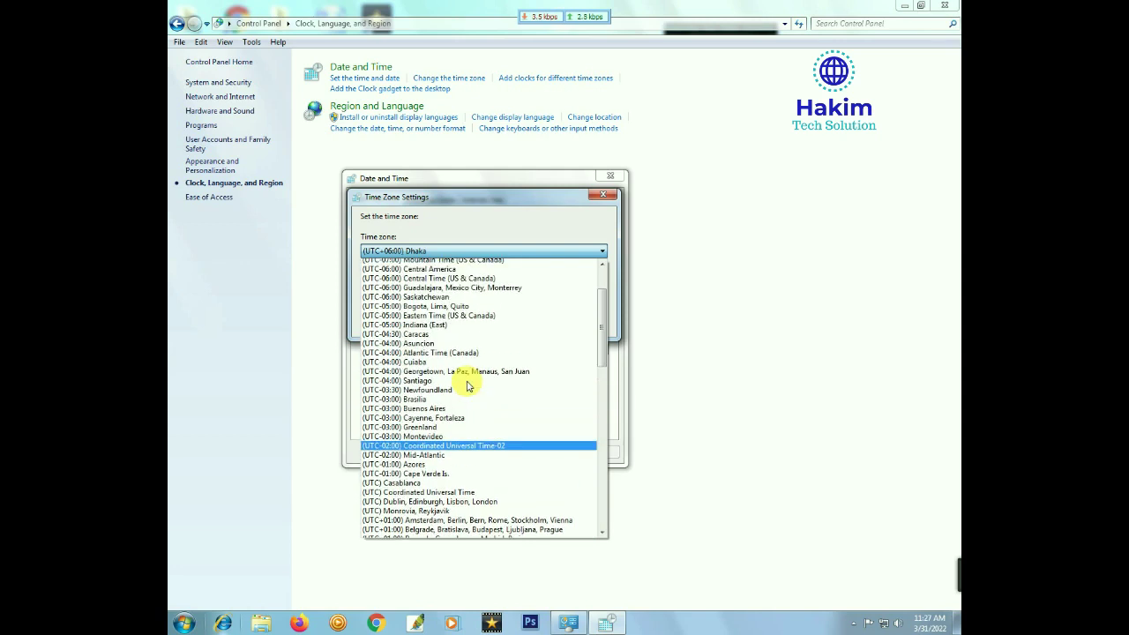
scroll(468, 386, "up", 2)
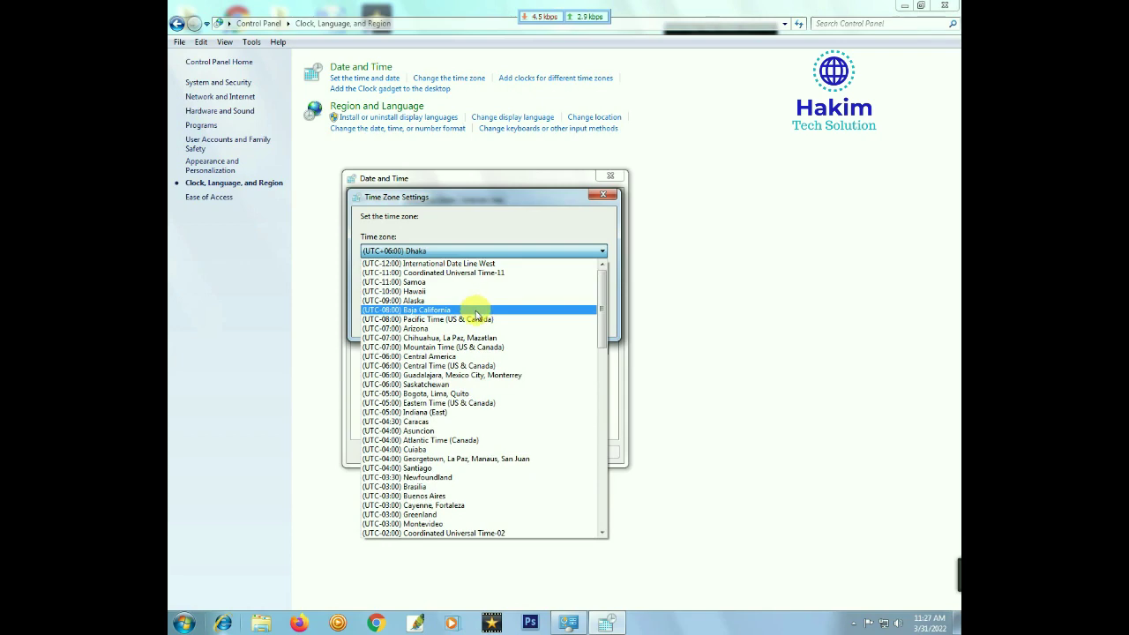
scroll(476, 318, "down", 6)
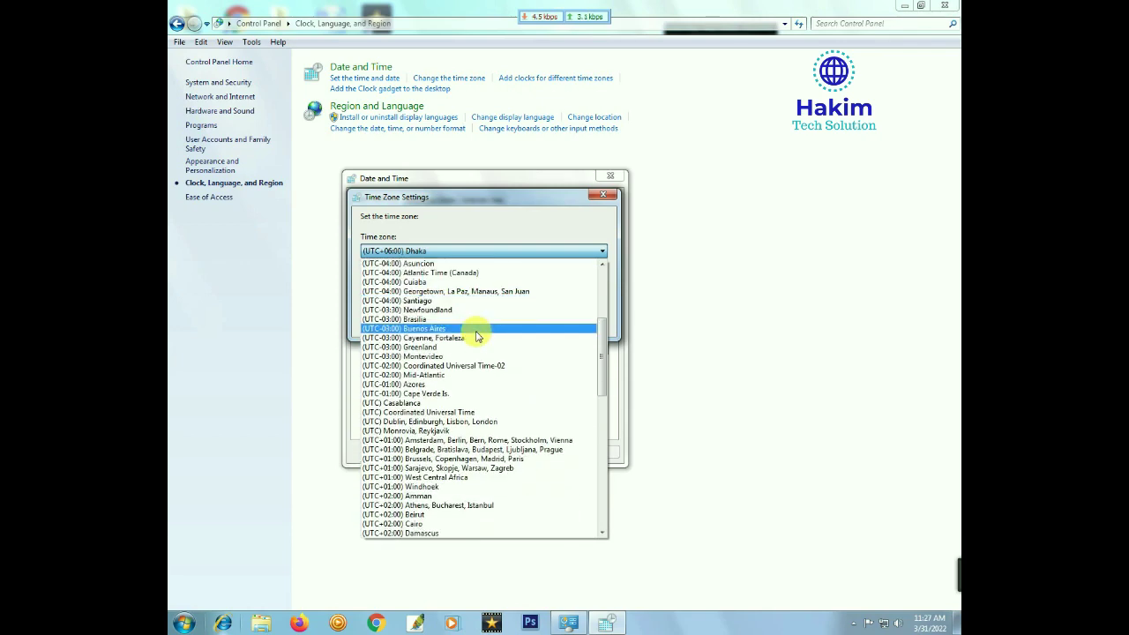
scroll(477, 336, "down", 5)
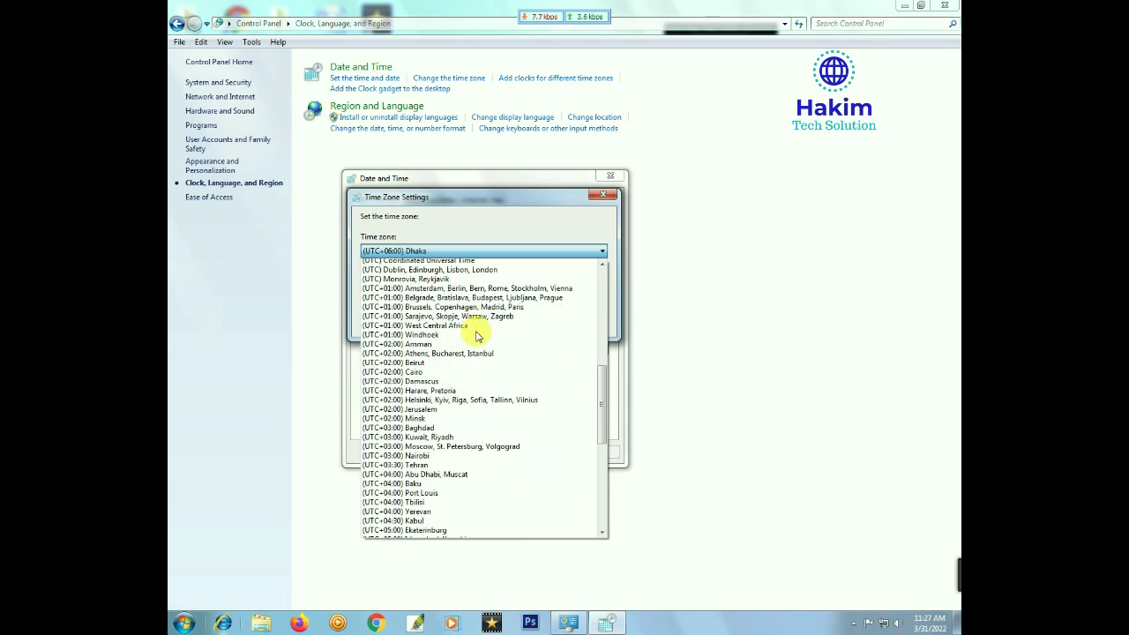
scroll(476, 335, "down", 3)
scroll(476, 335, "down", 3)
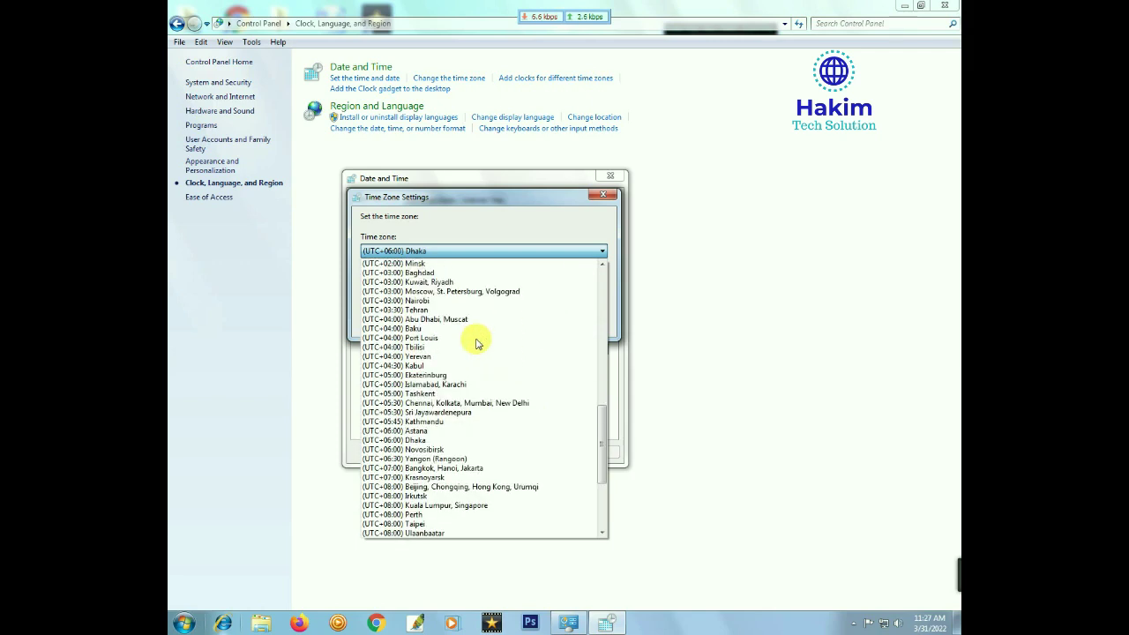
left_click(432, 441)
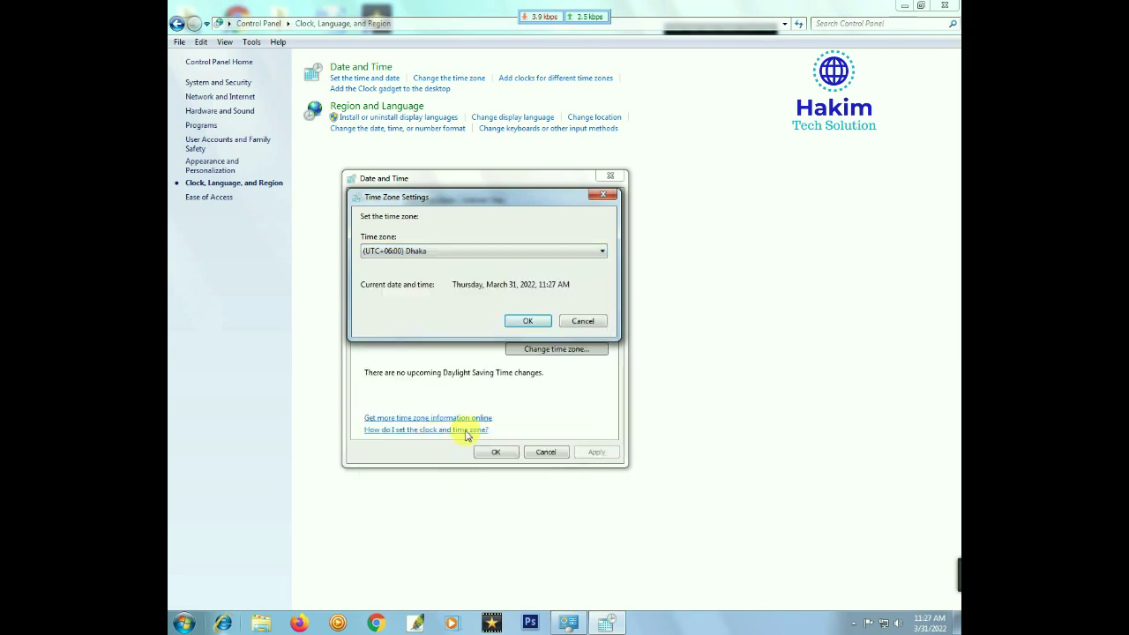
left_click(524, 323)
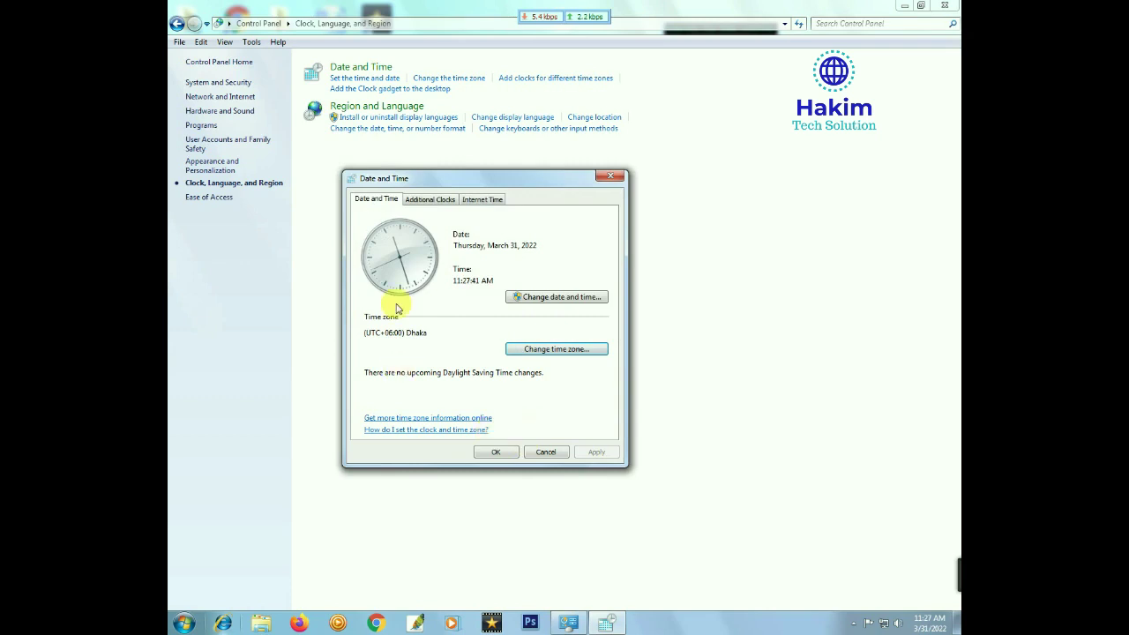
left_click(495, 452)
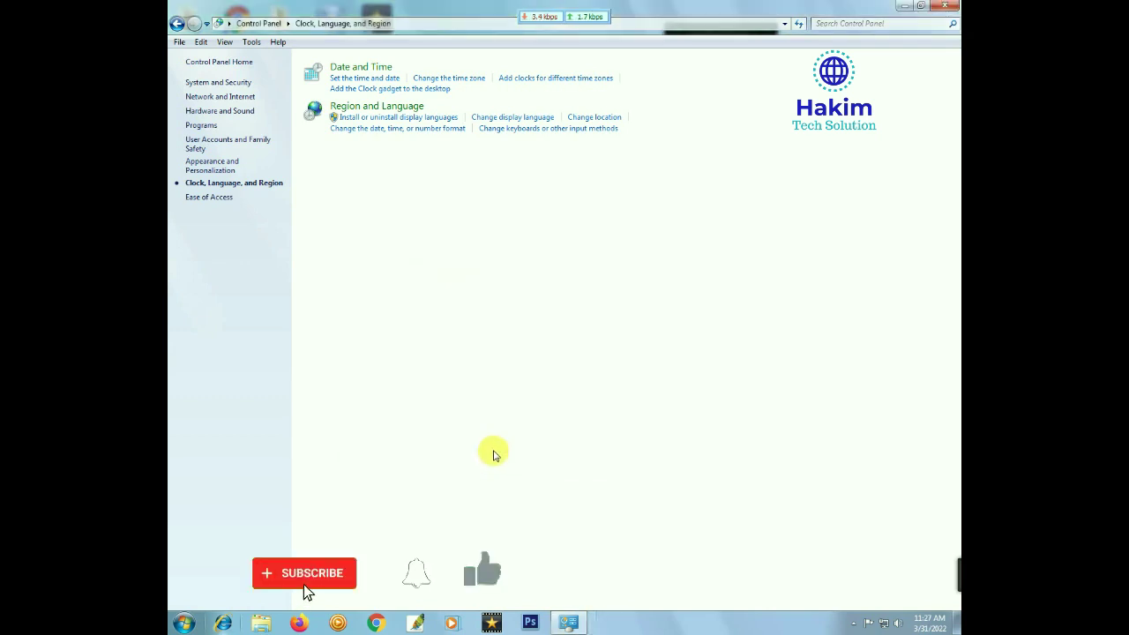
Open the Region and Language settings to view the format and short date choices, dismissing the Avro Keyboard update notice.
left_click(374, 107)
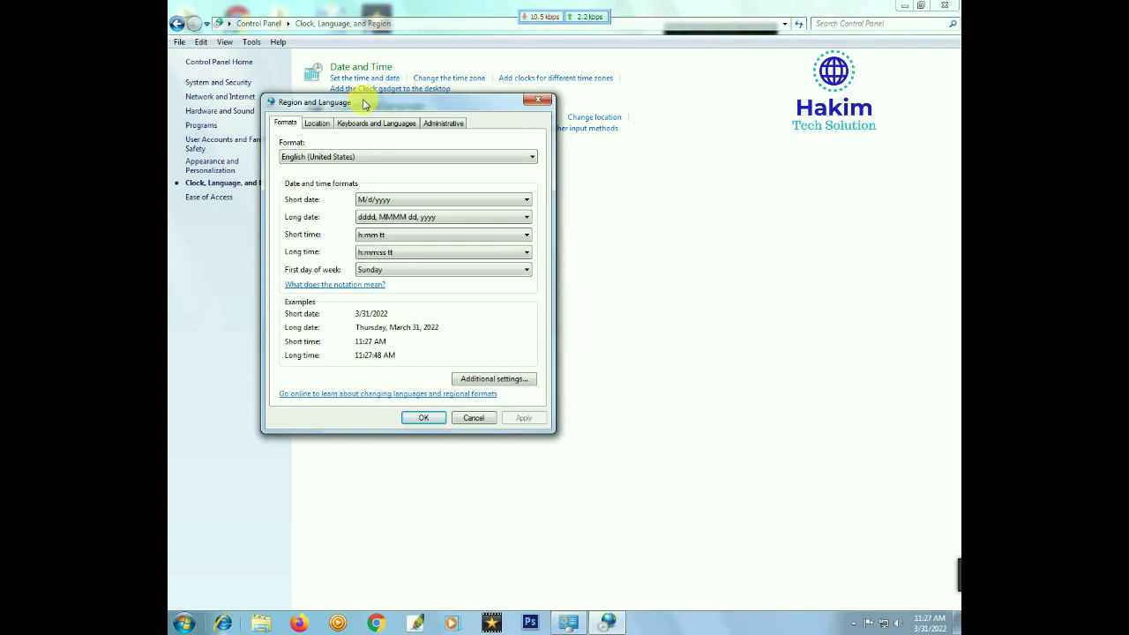
left_click(332, 157)
left_click(329, 157)
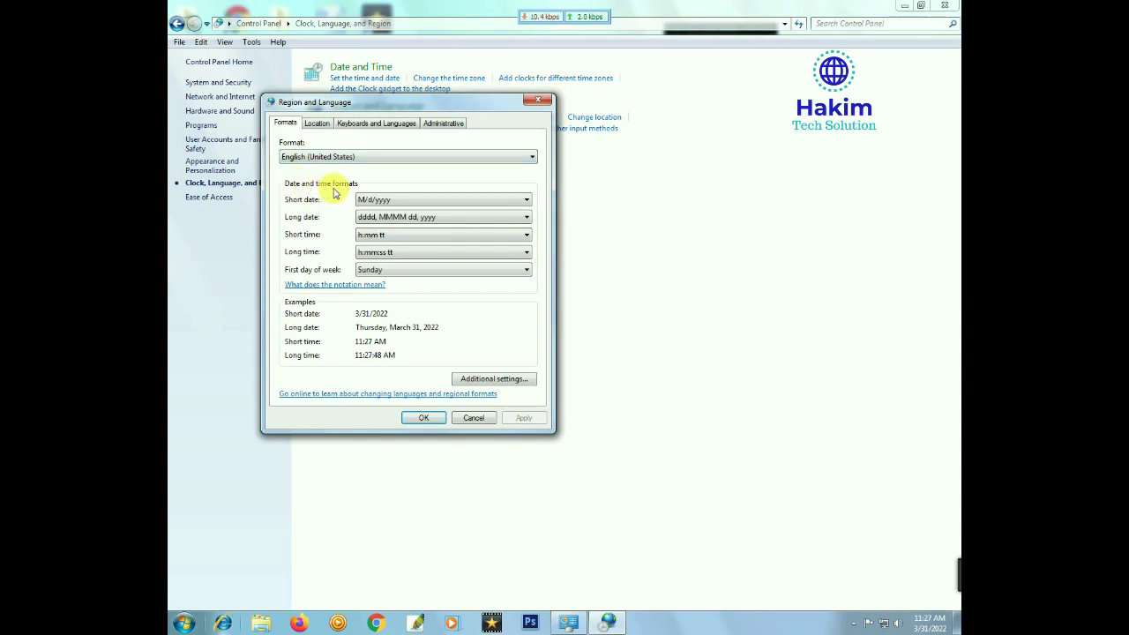
left_click(394, 201)
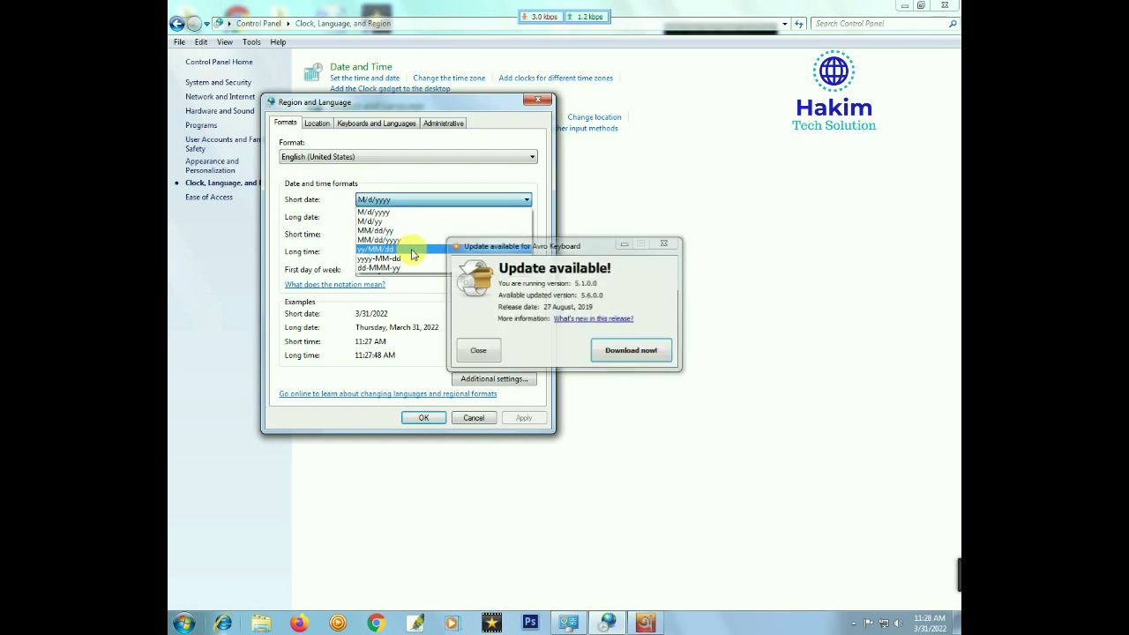
left_click(670, 246)
left_click(668, 244)
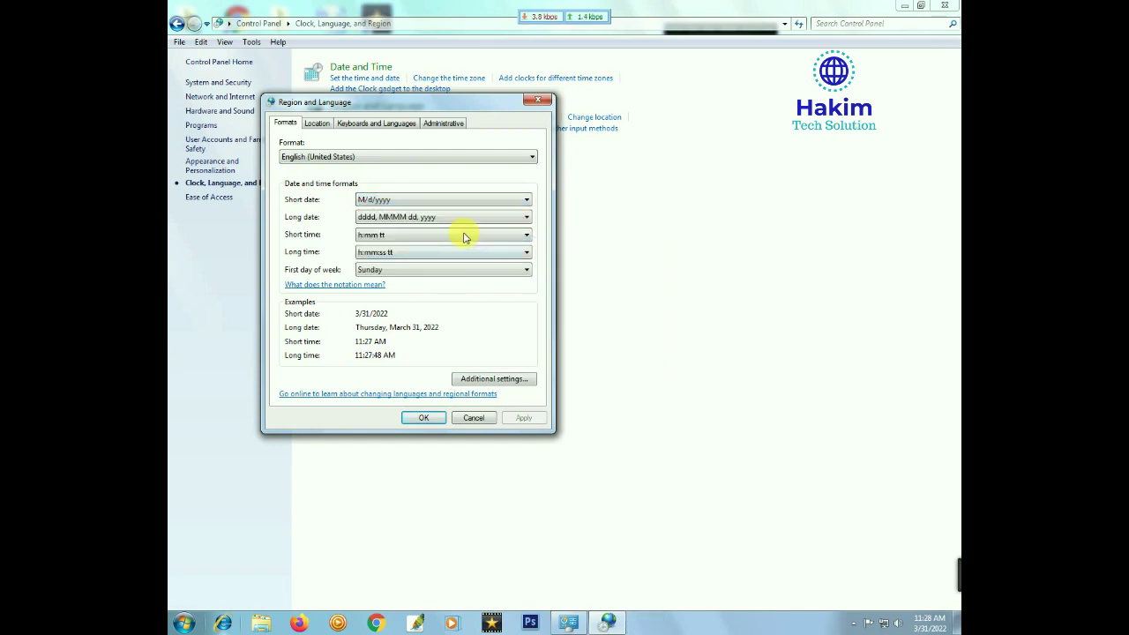
Review the short date, long date and first day of week options without changing them.
left_click(442, 202)
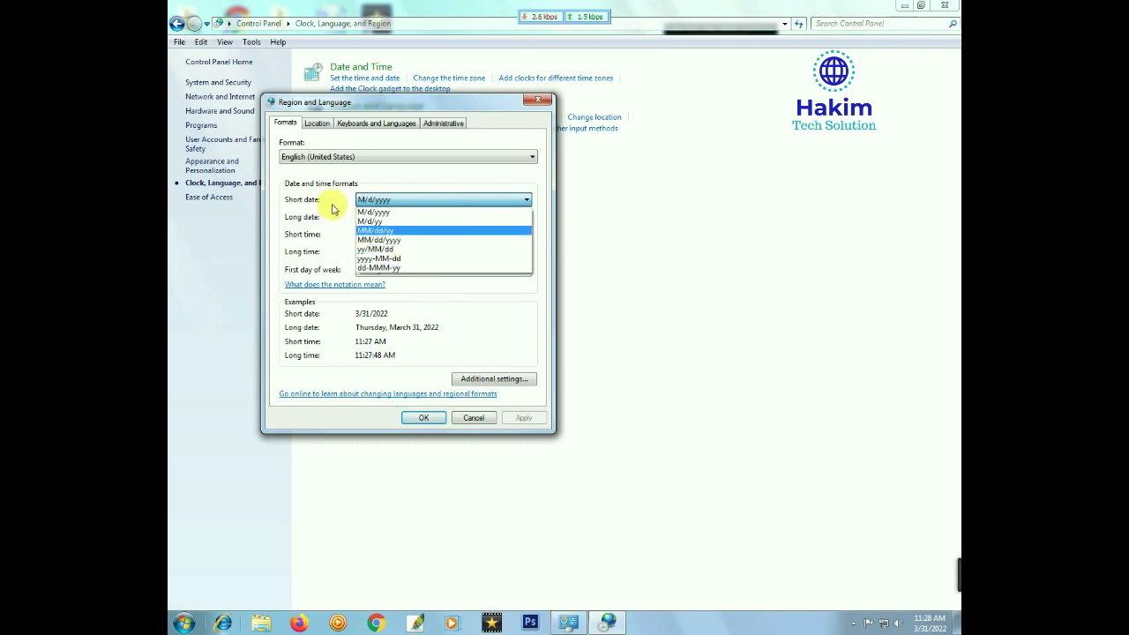
left_click(330, 202)
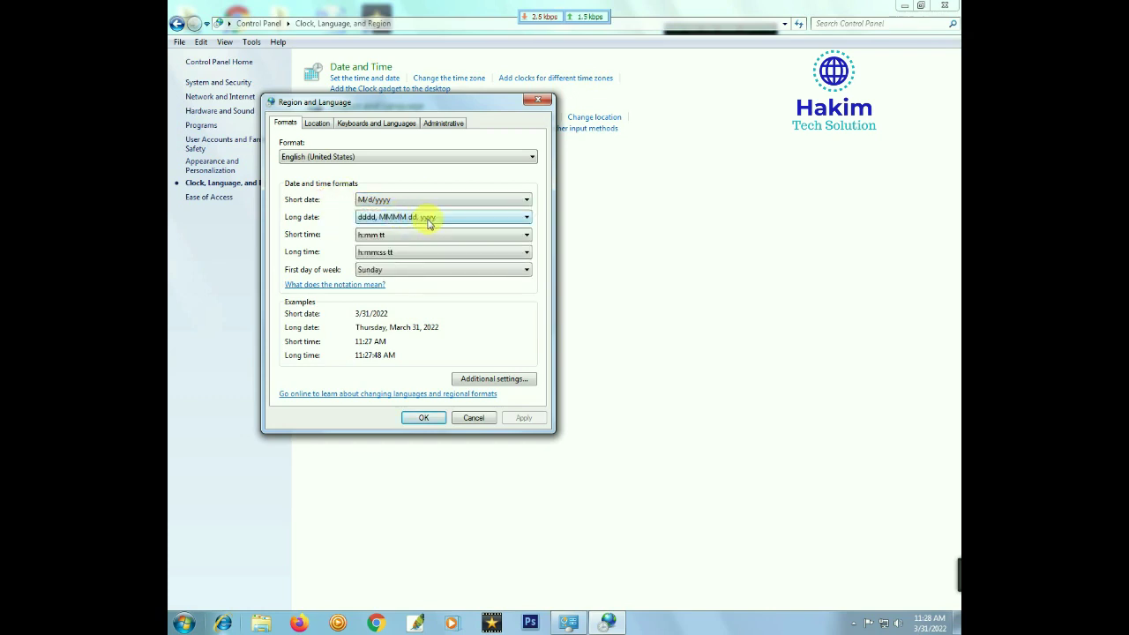
left_click(468, 222)
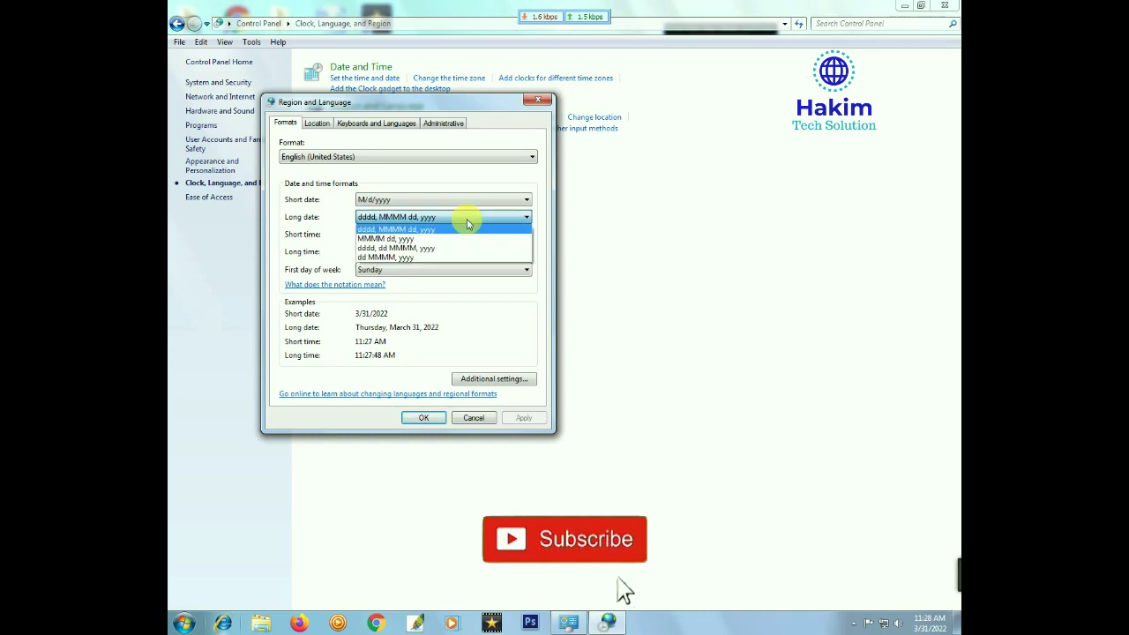
left_click(440, 218)
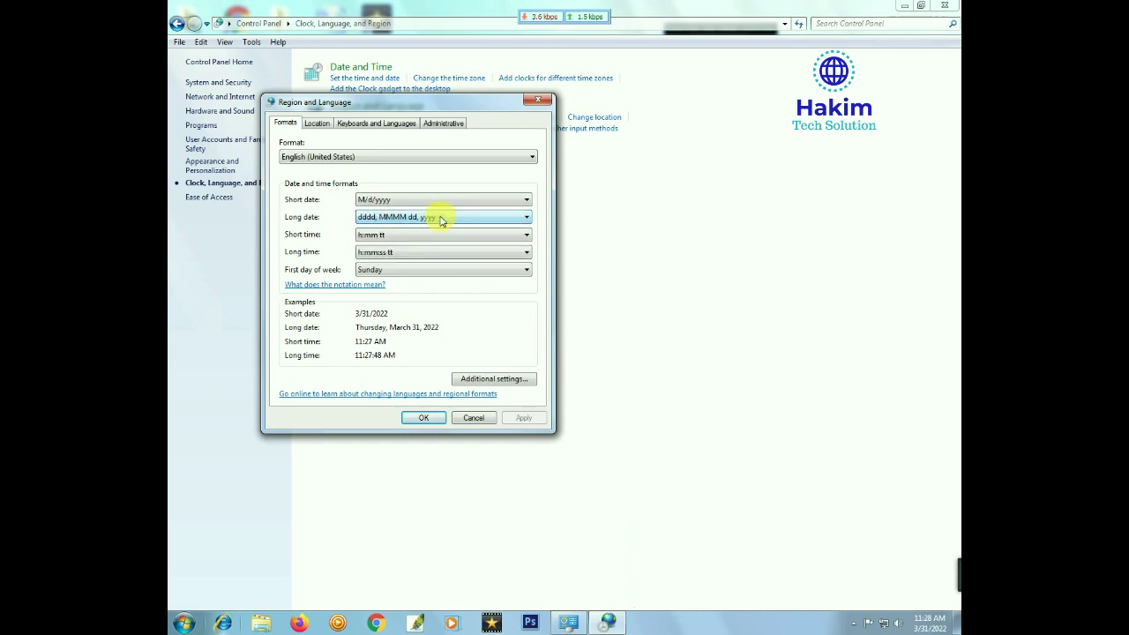
left_click(418, 270)
left_click(418, 272)
left_click(419, 271)
left_click(418, 273)
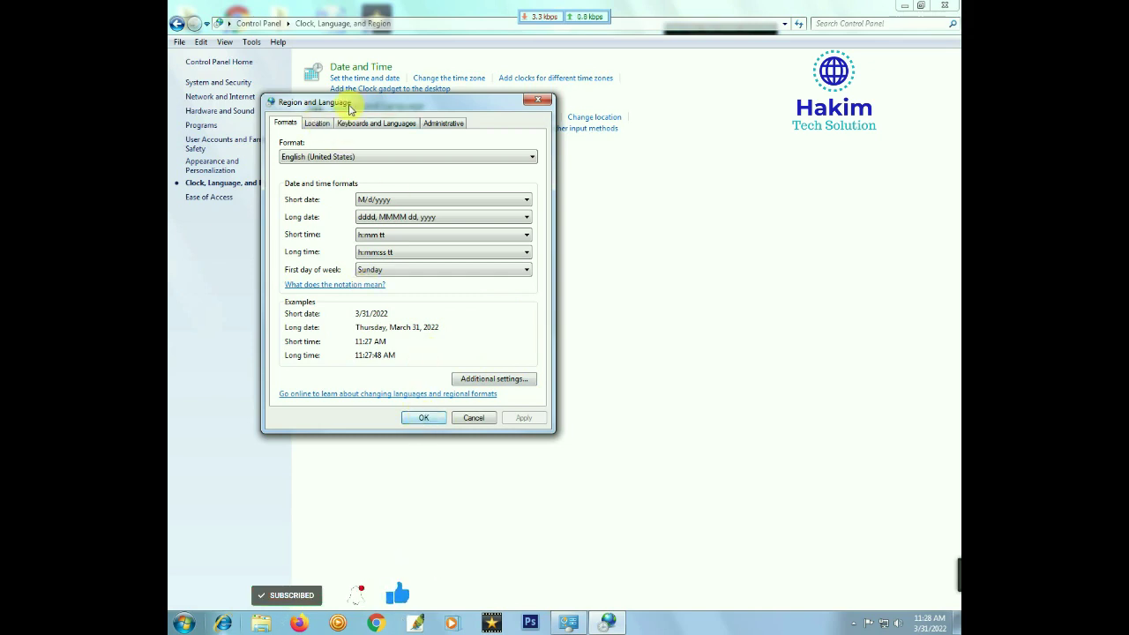
Look through the location, keyboard and language, and administrative settings, and return to the date and time formats.
left_click(317, 122)
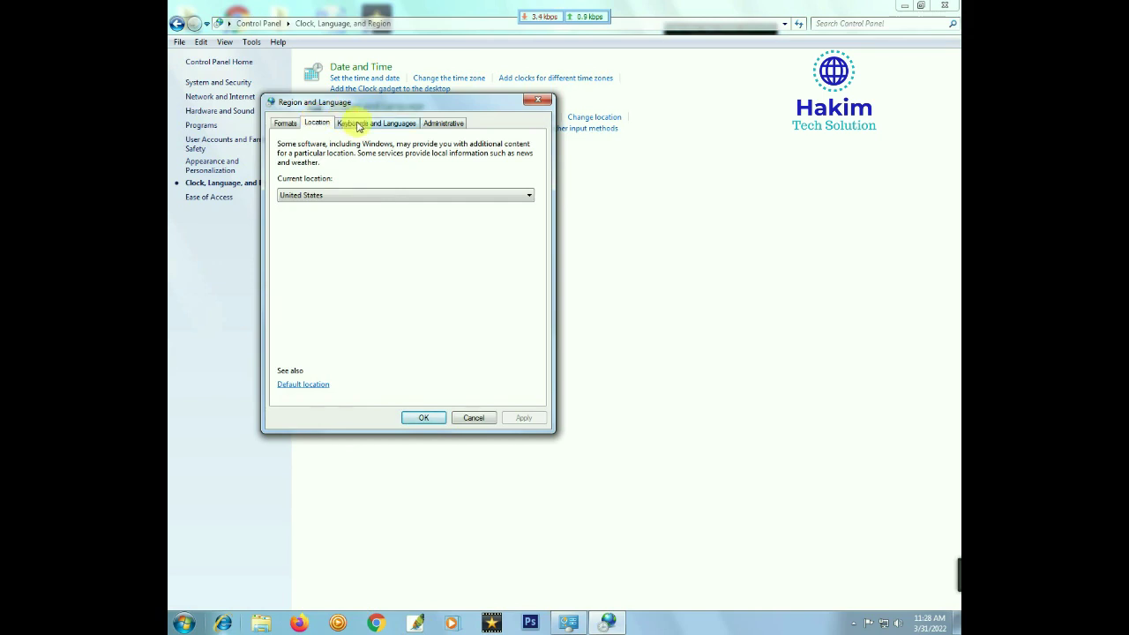
left_click(354, 122)
left_click(434, 123)
left_click(317, 123)
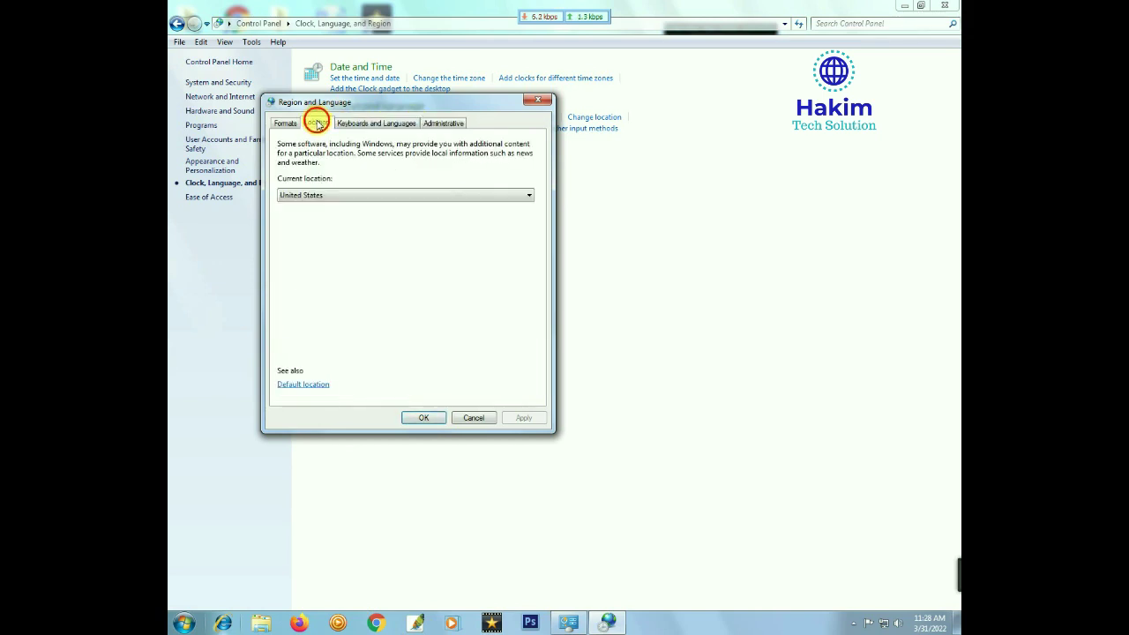
left_click(285, 123)
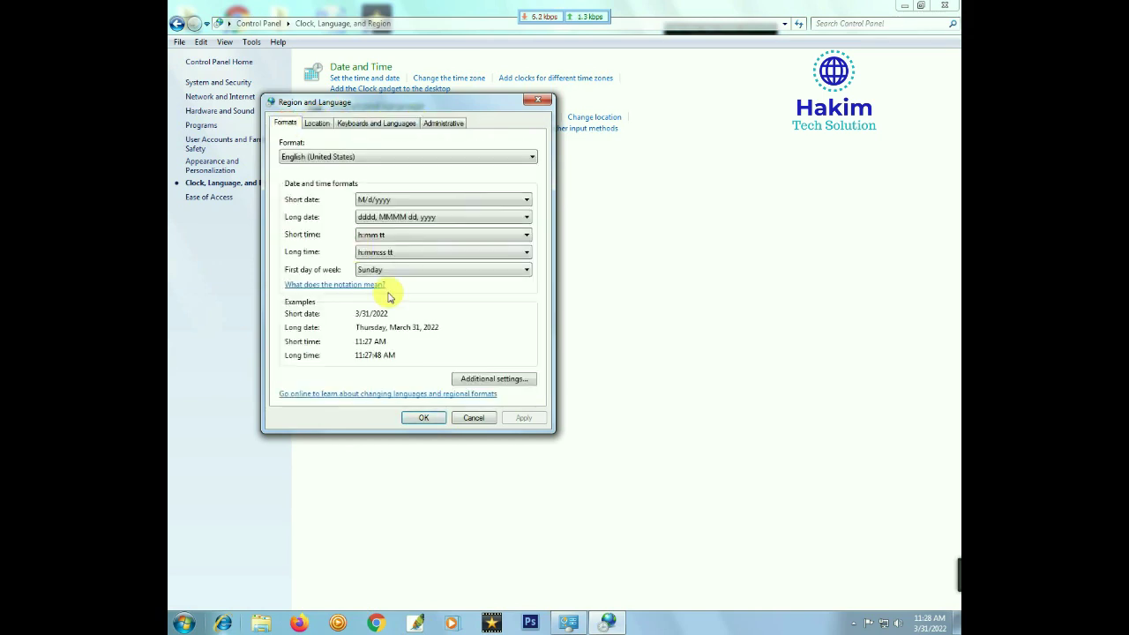
Accept the Region and Language settings and check the date and time in the system clock's calendar.
left_click(424, 418)
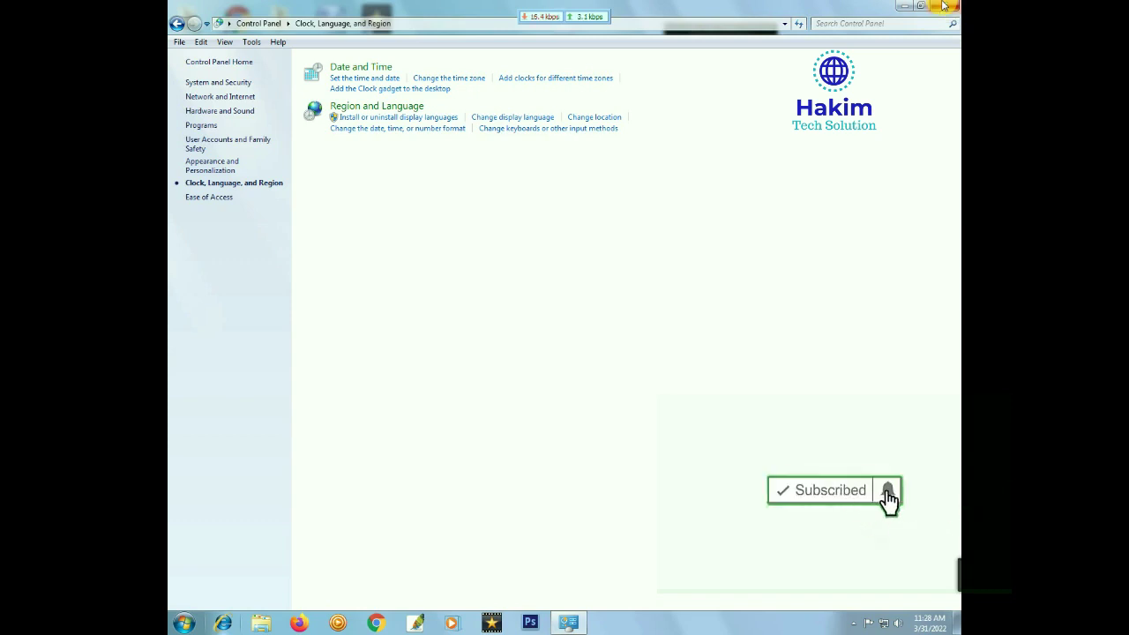
left_click(928, 627)
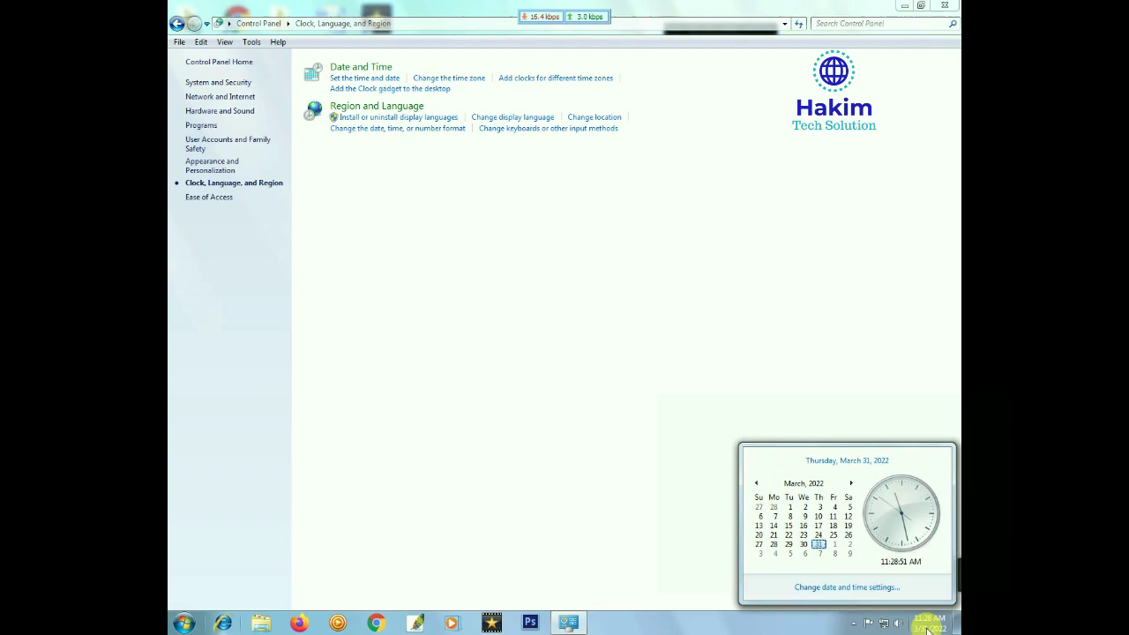